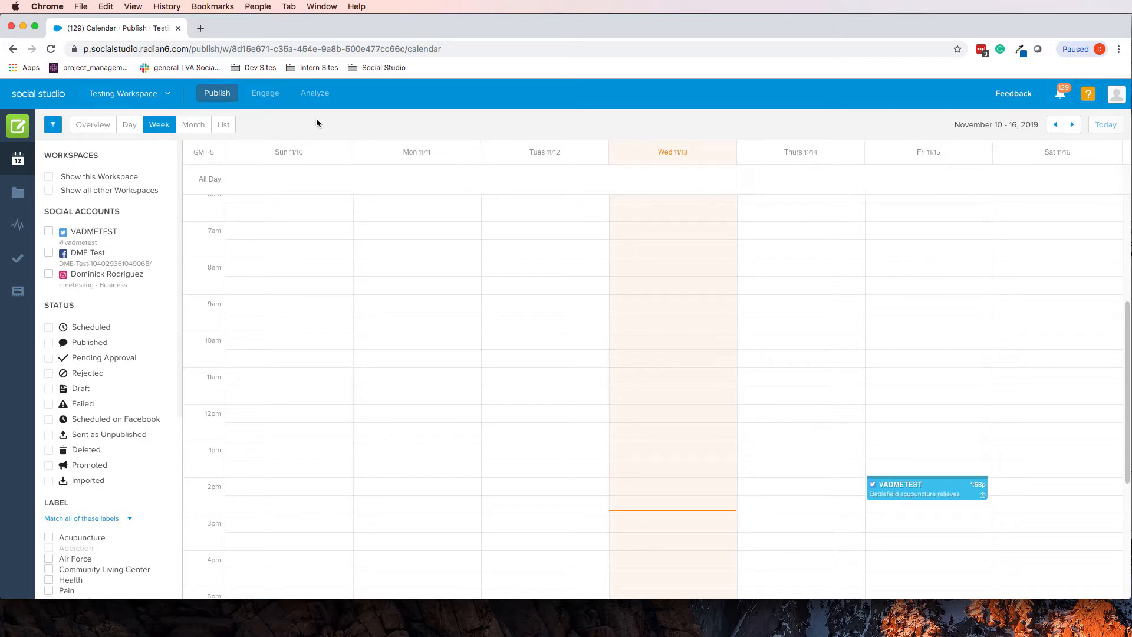
Open the user list in the Testing Workspace's settings.
{"action": "left_click", "coordinate": [166, 96]}
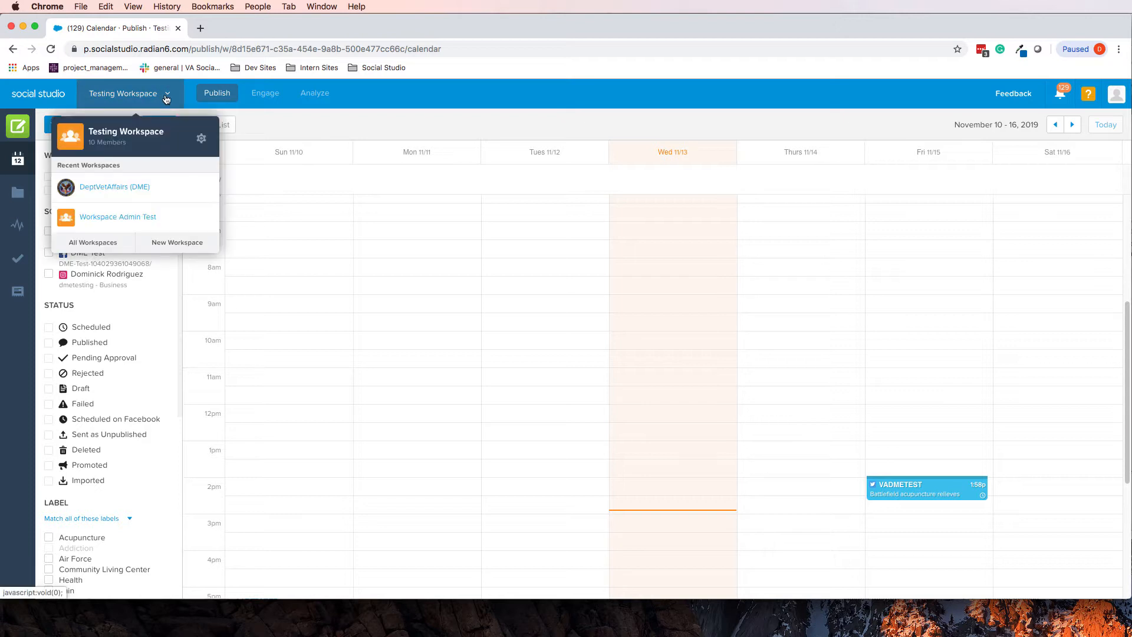
{"action": "left_click", "coordinate": [205, 138]}
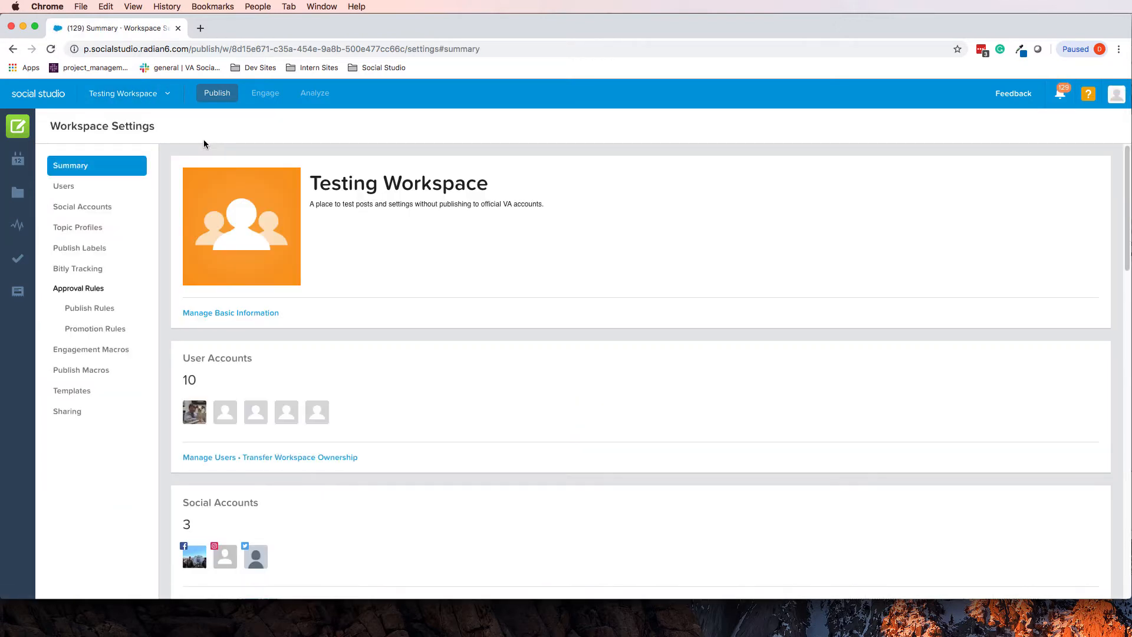
{"action": "left_click", "coordinate": [69, 186]}
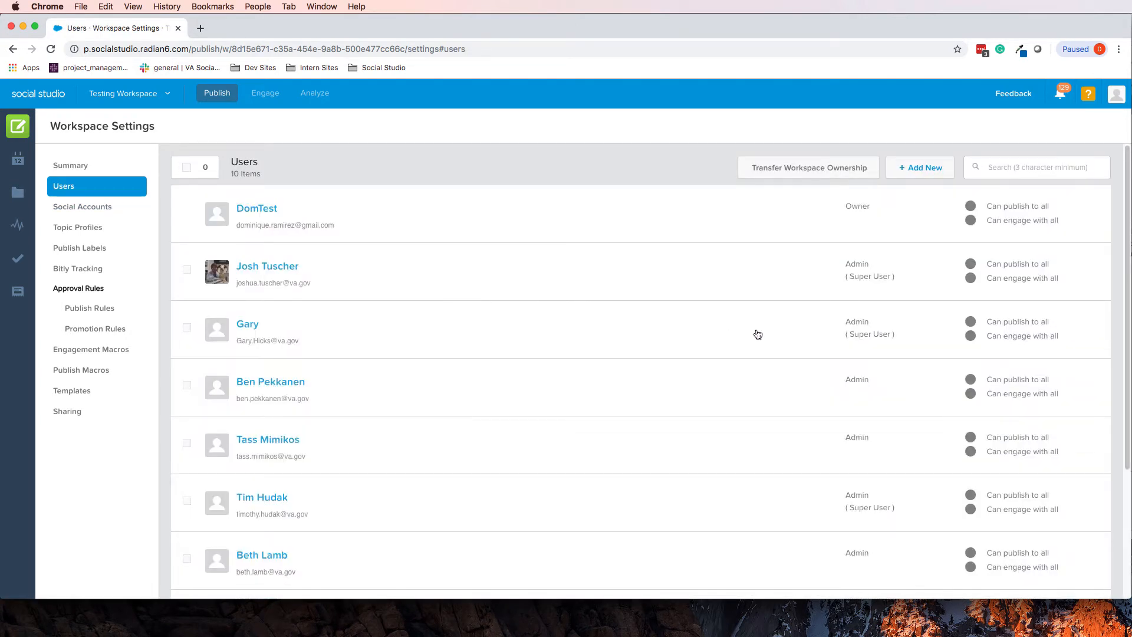
Examine the workspace users' roles and publish and engage permissions, including the permissions page of the Super User listed sixth.
{"action": "scroll", "coordinate": [716, 336], "scroll_direction": "down", "scroll_amount": 3}
{"action": "scroll", "coordinate": [715, 336], "scroll_direction": "down", "scroll_amount": 2}
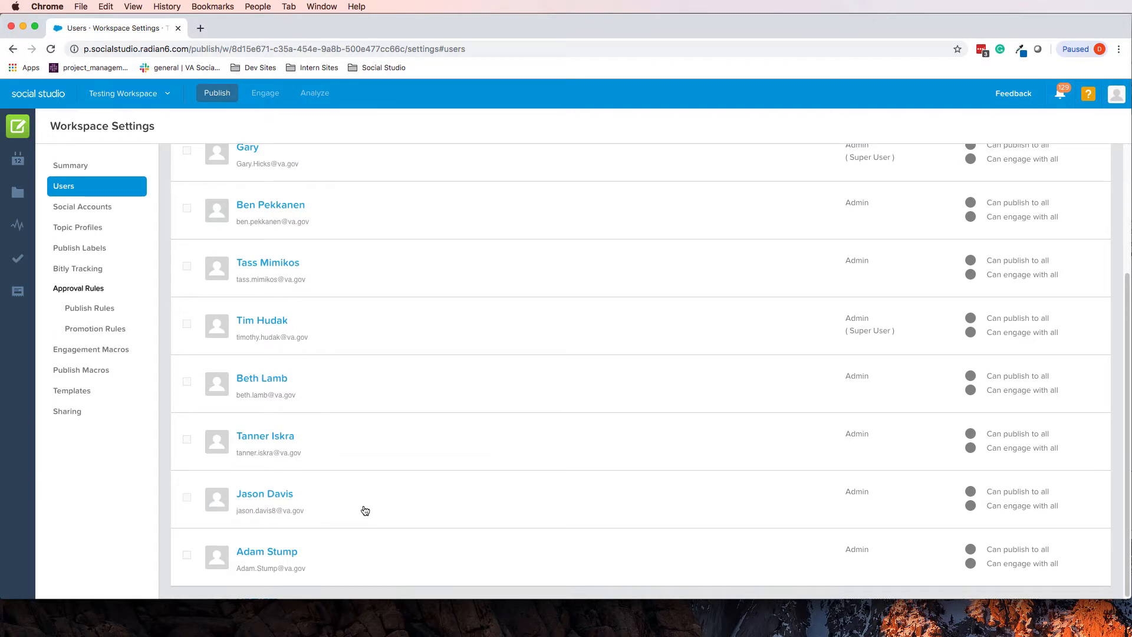
{"action": "scroll", "coordinate": [386, 492], "scroll_direction": "up", "scroll_amount": 4}
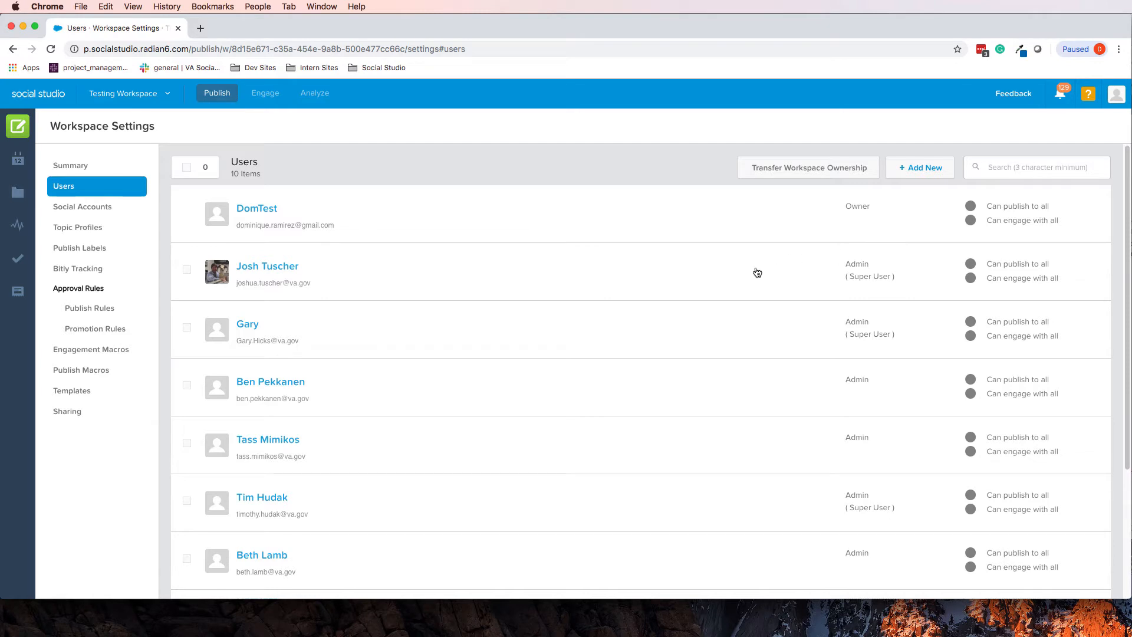
{"action": "scroll", "coordinate": [740, 325], "scroll_direction": "down", "scroll_amount": 3}
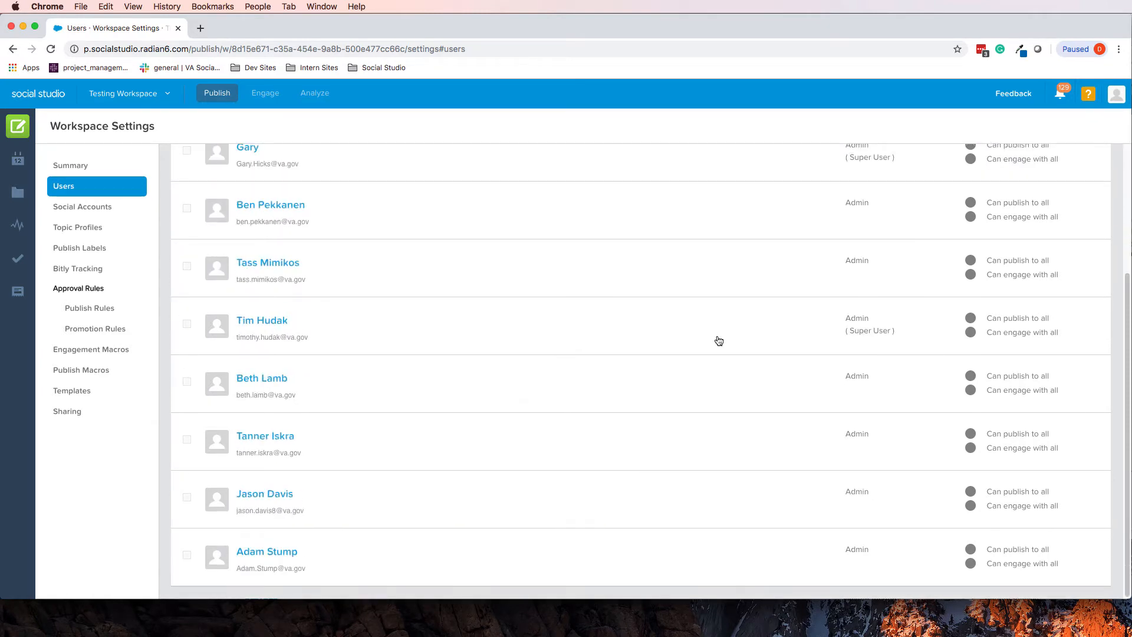
{"action": "scroll", "coordinate": [719, 341], "scroll_direction": "up", "scroll_amount": 3}
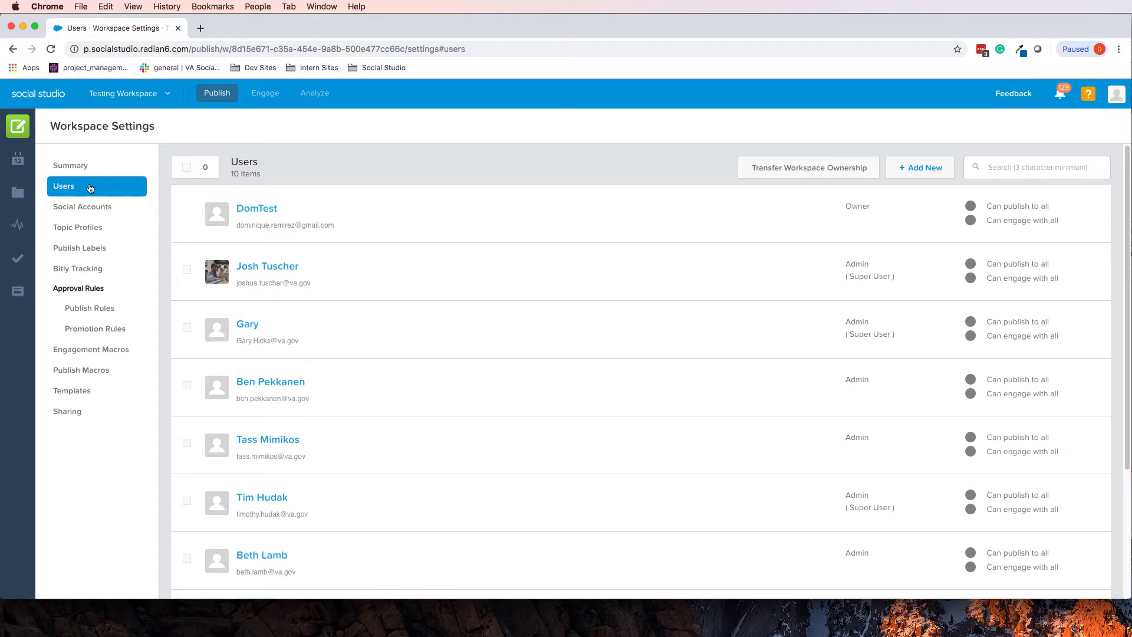
{"action": "scroll", "coordinate": [345, 313], "scroll_direction": "down", "scroll_amount": 3}
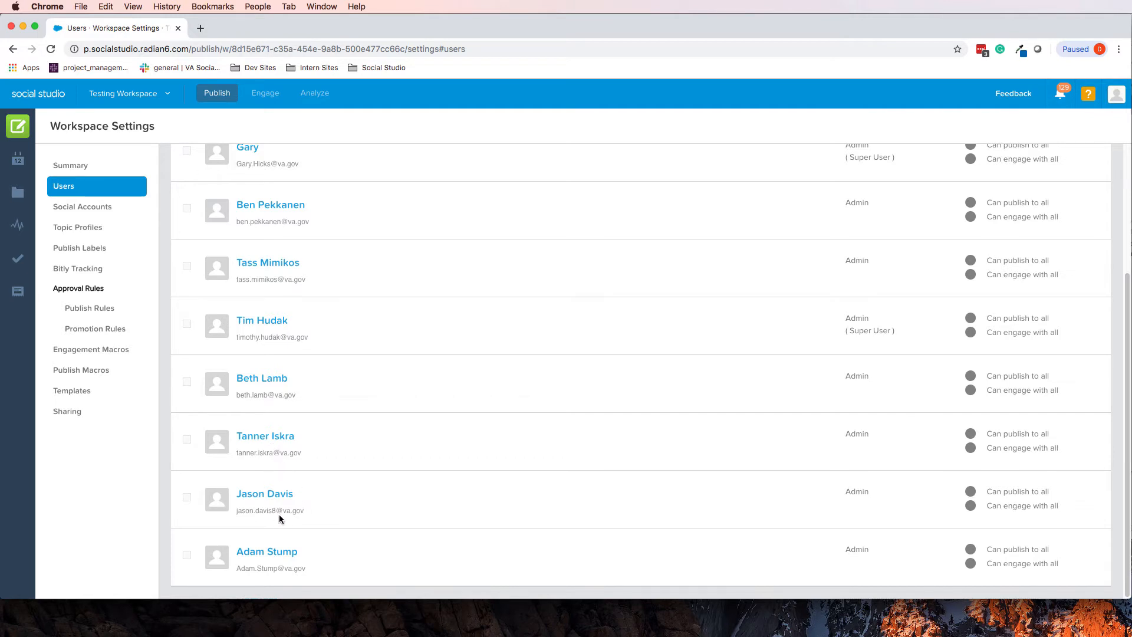
{"action": "left_click", "coordinate": [284, 323]}
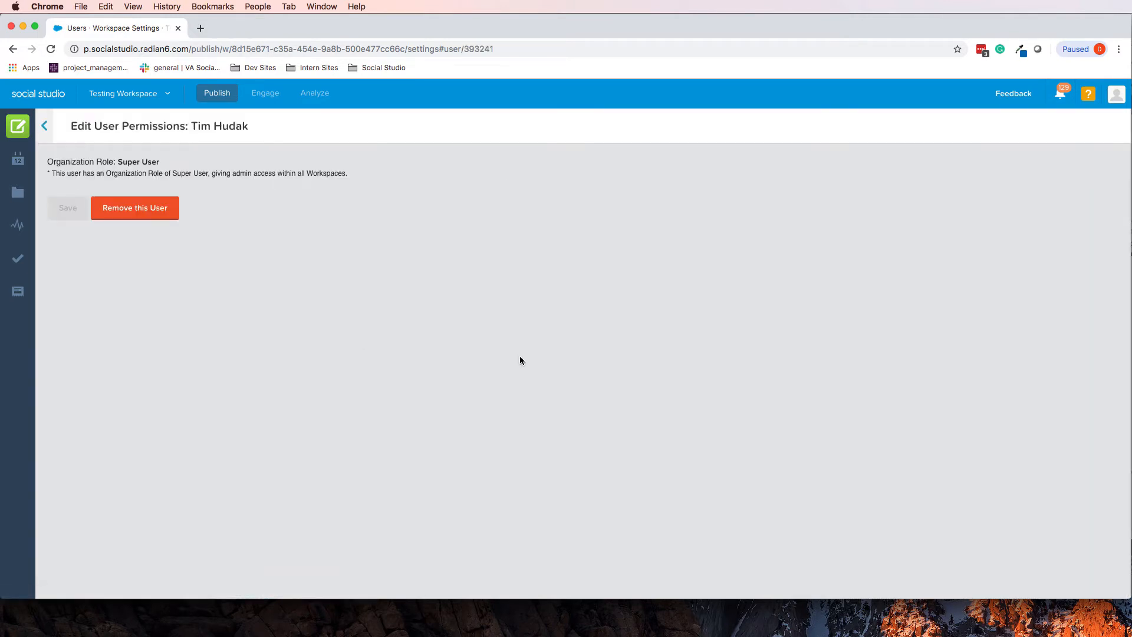
{"action": "left_click", "coordinate": [44, 127]}
Set the Workspace Role of the last user in the list to Contributor and save the change.
{"action": "scroll", "coordinate": [380, 444], "scroll_direction": "down", "scroll_amount": 3}
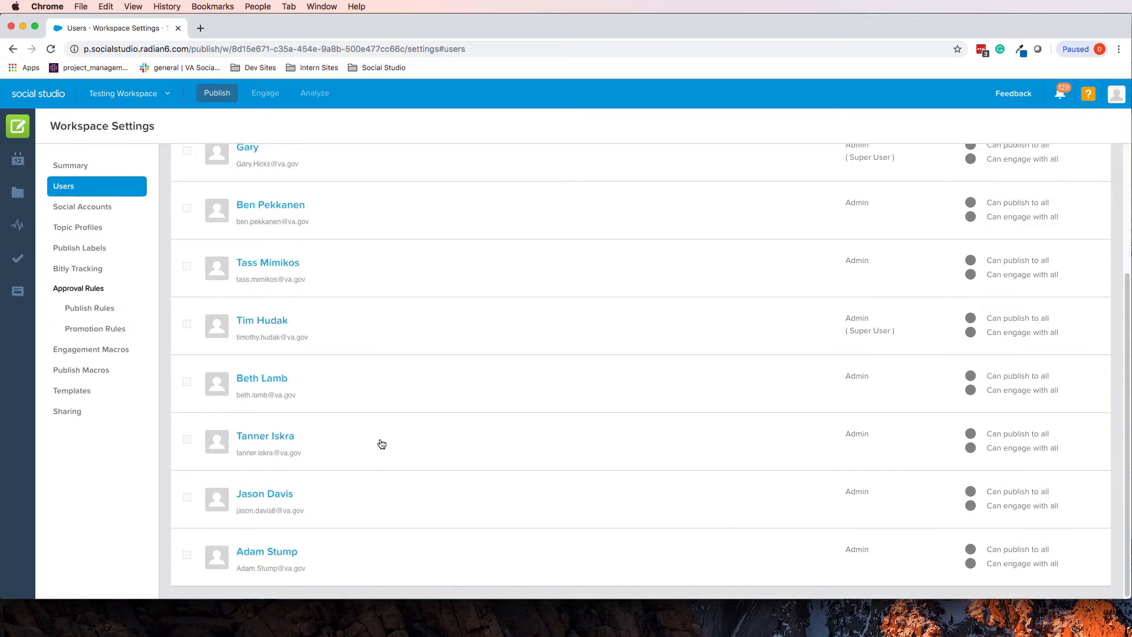
{"action": "left_click", "coordinate": [335, 552]}
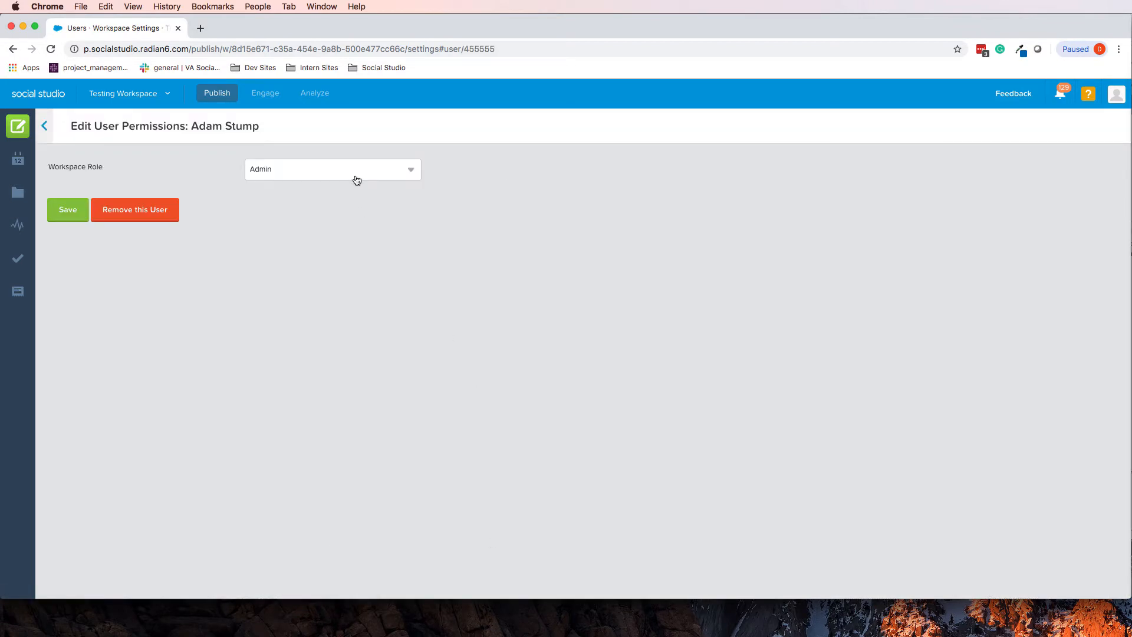
{"action": "left_click", "coordinate": [356, 180]}
{"action": "left_click", "coordinate": [358, 168]}
{"action": "left_click", "coordinate": [336, 173]}
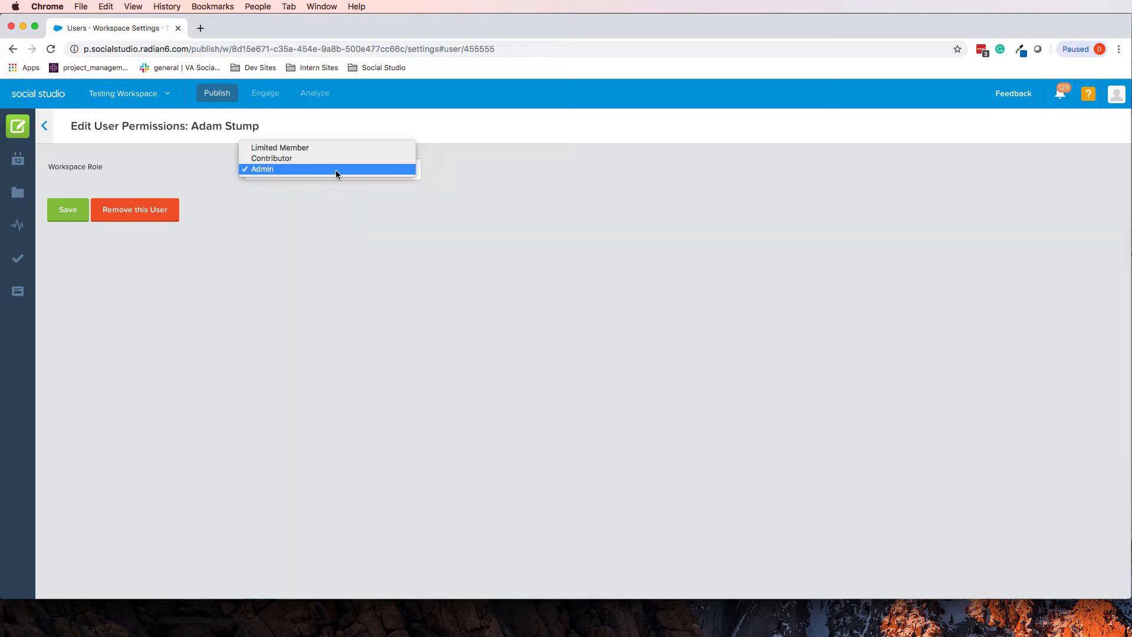
{"action": "left_click", "coordinate": [307, 158]}
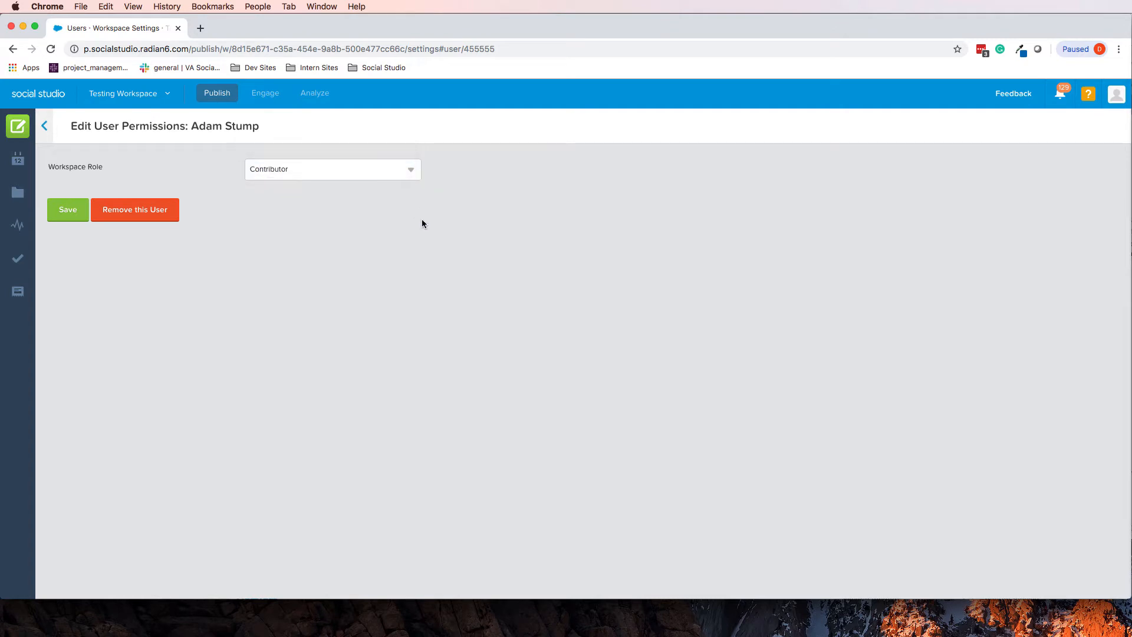
{"action": "left_click", "coordinate": [68, 210]}
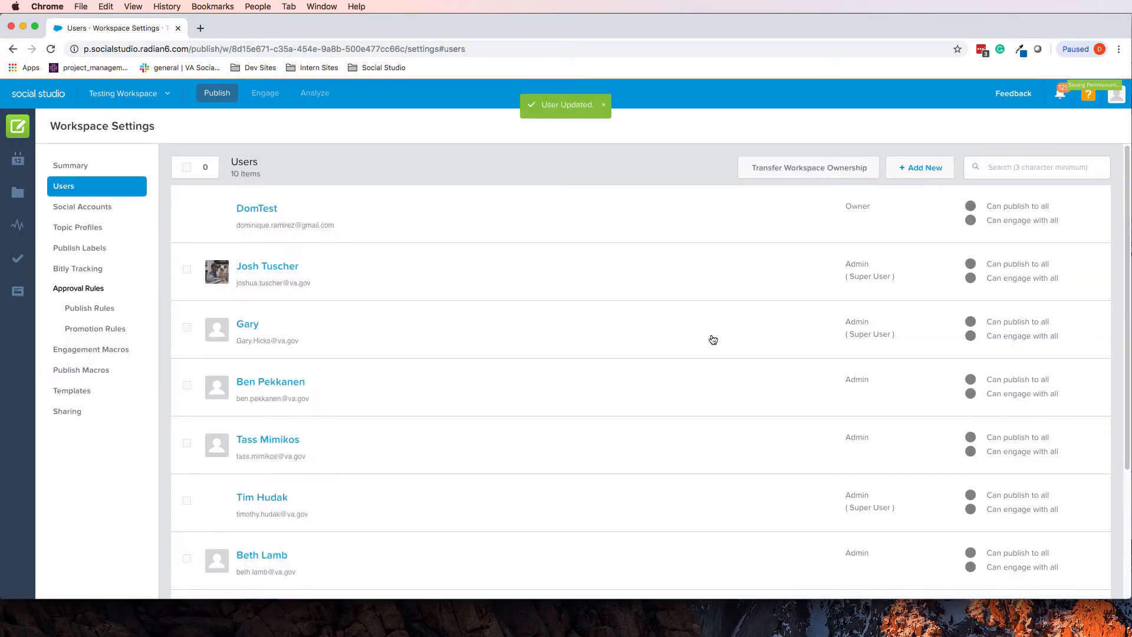
Set the last listed user's Workspace Role to Limited Member and the Engage Permissions to Customize.
{"action": "scroll", "coordinate": [808, 448], "scroll_direction": "down", "scroll_amount": 3}
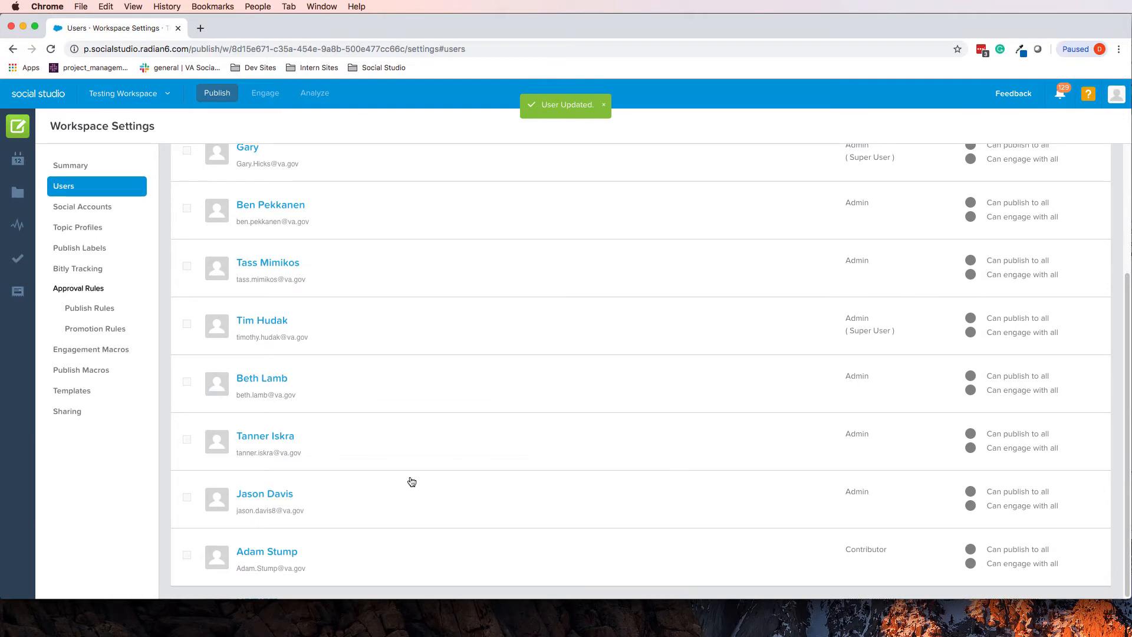
{"action": "left_click", "coordinate": [259, 553]}
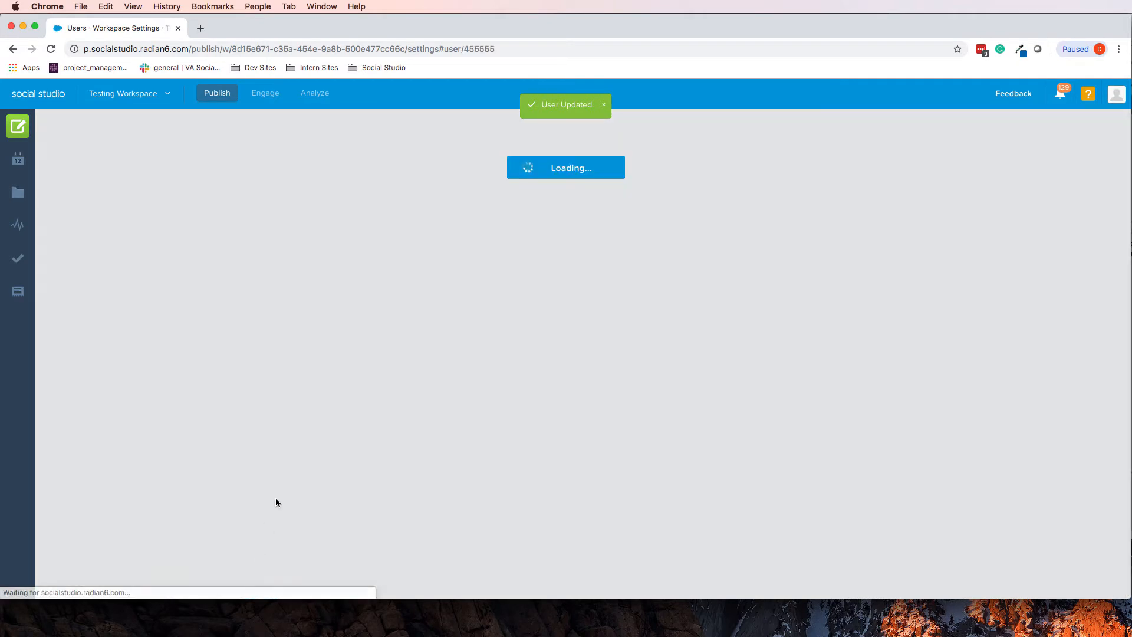
{"action": "left_click", "coordinate": [382, 171]}
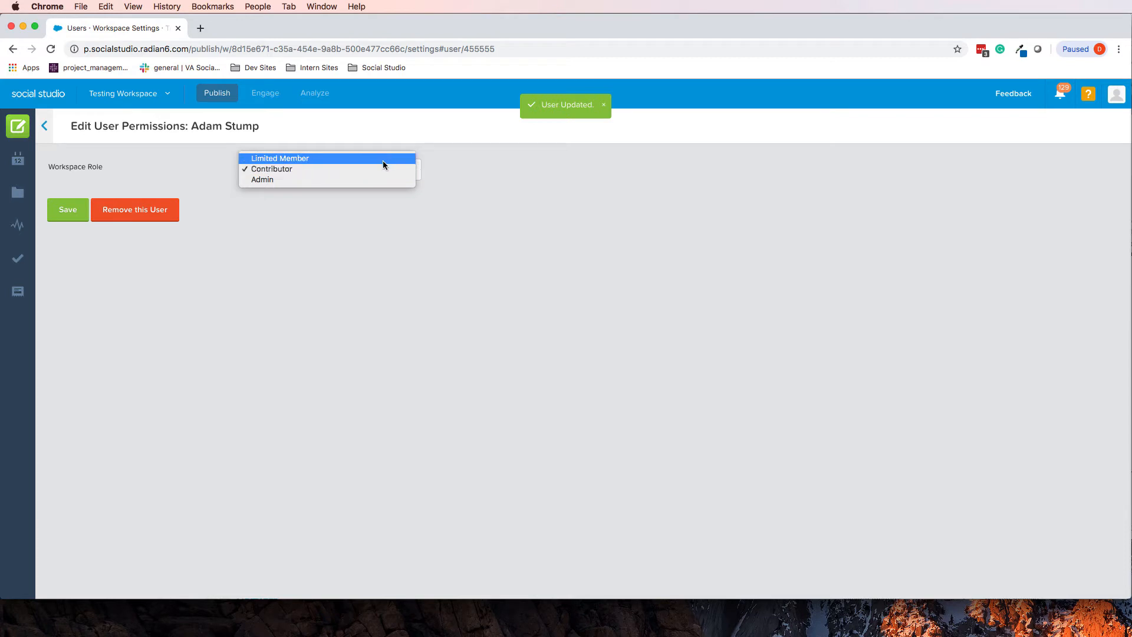
{"action": "left_click", "coordinate": [384, 159]}
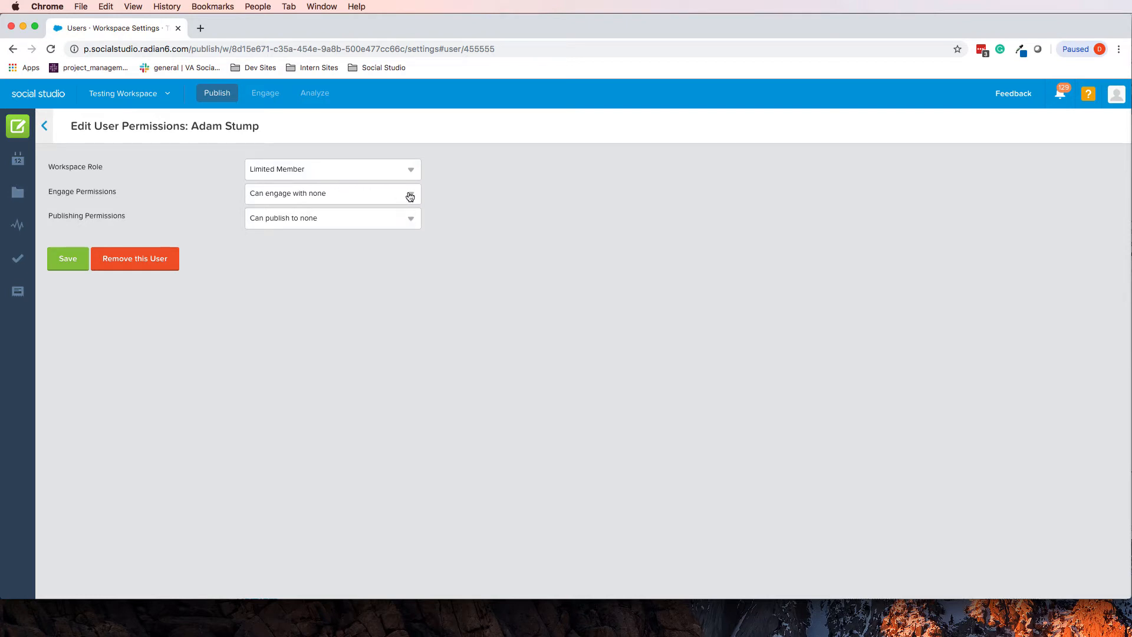
{"action": "left_click", "coordinate": [333, 197]}
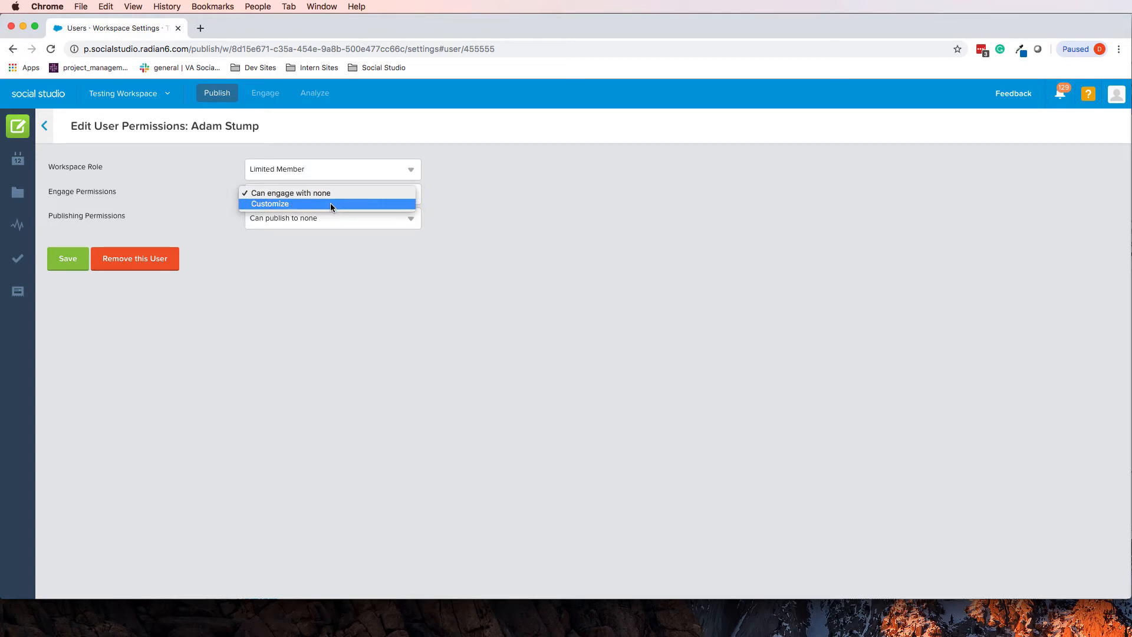
{"action": "left_click", "coordinate": [330, 204]}
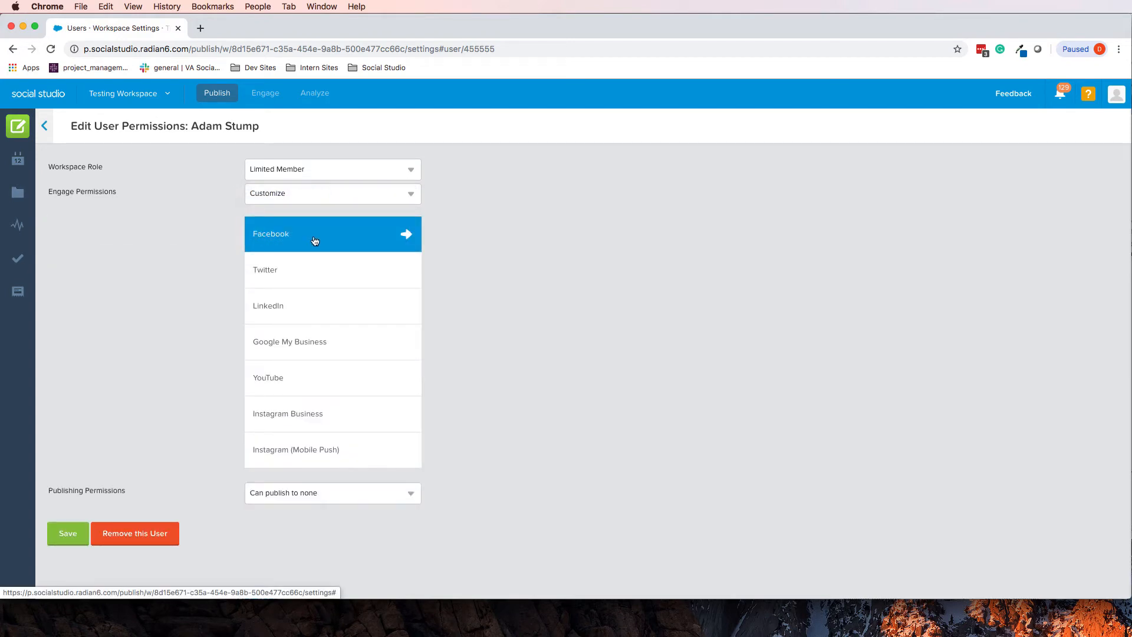
Allow this limited member to engage with the Facebook account DME Test and the Twitter account VADMETEST.
{"action": "left_click", "coordinate": [326, 241]}
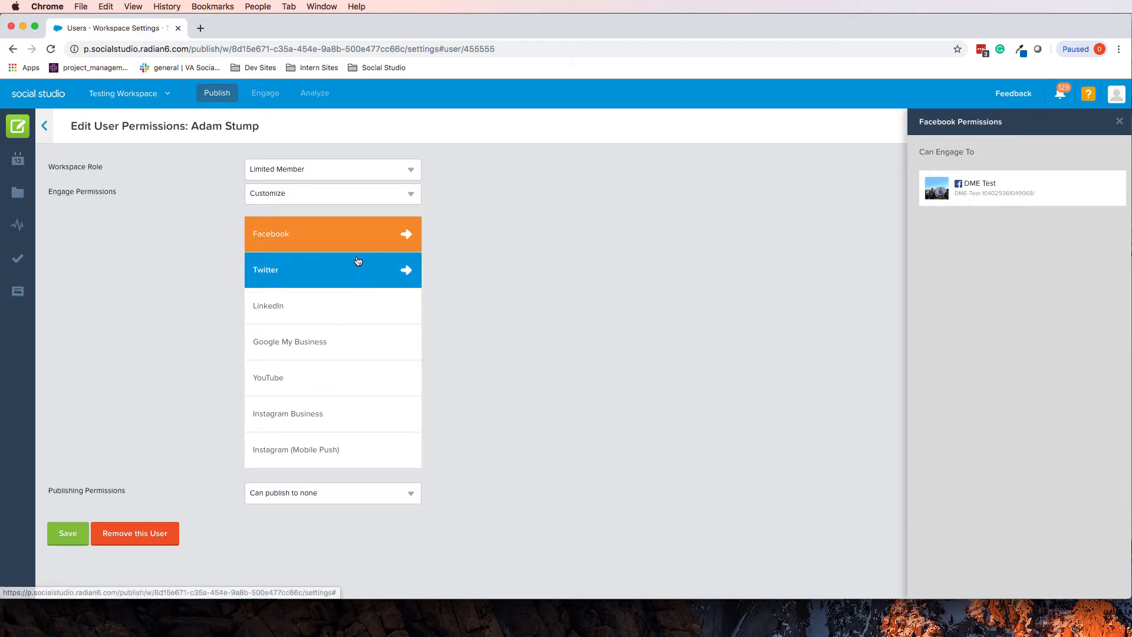
{"action": "left_click", "coordinate": [354, 266]}
{"action": "left_click", "coordinate": [1001, 195]}
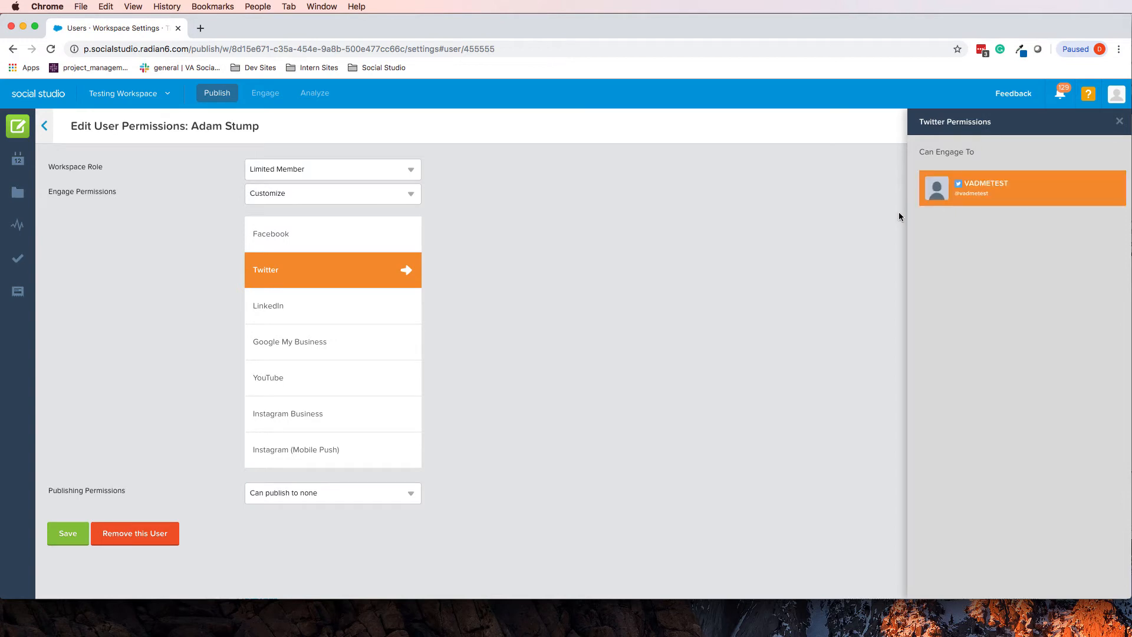
{"action": "left_click", "coordinate": [371, 237]}
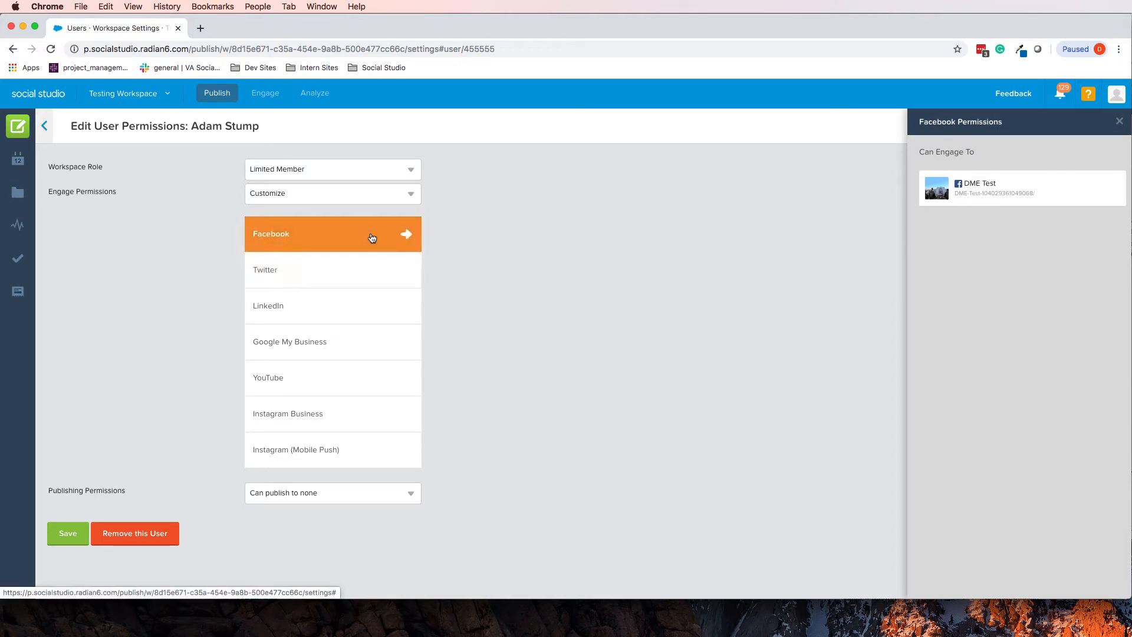
{"action": "left_click", "coordinate": [1040, 202]}
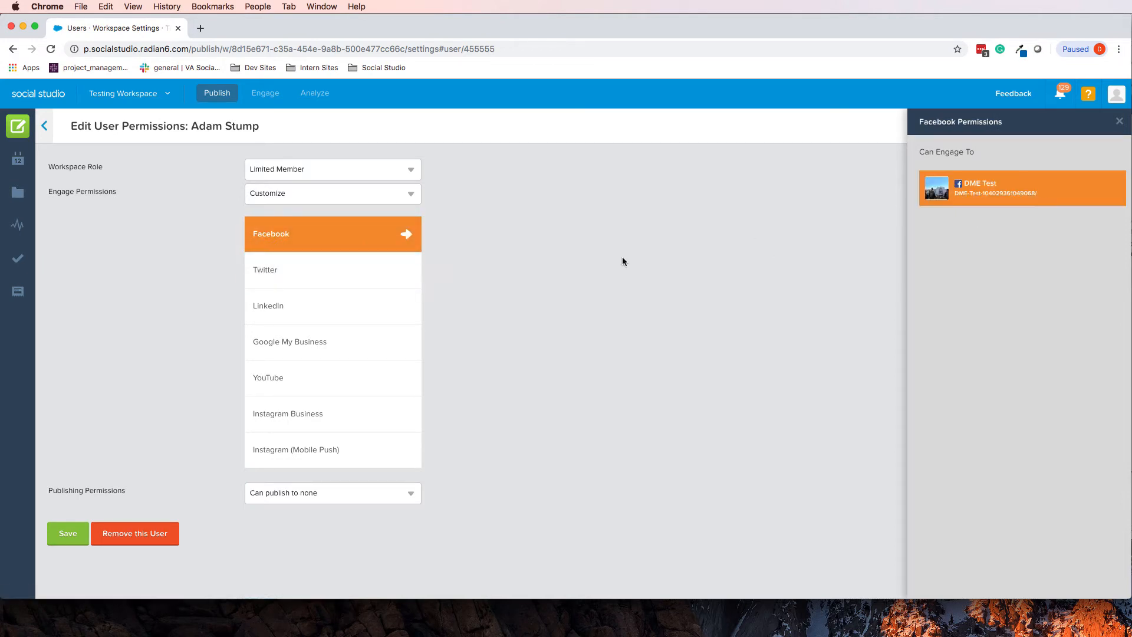
{"action": "left_click", "coordinate": [321, 259]}
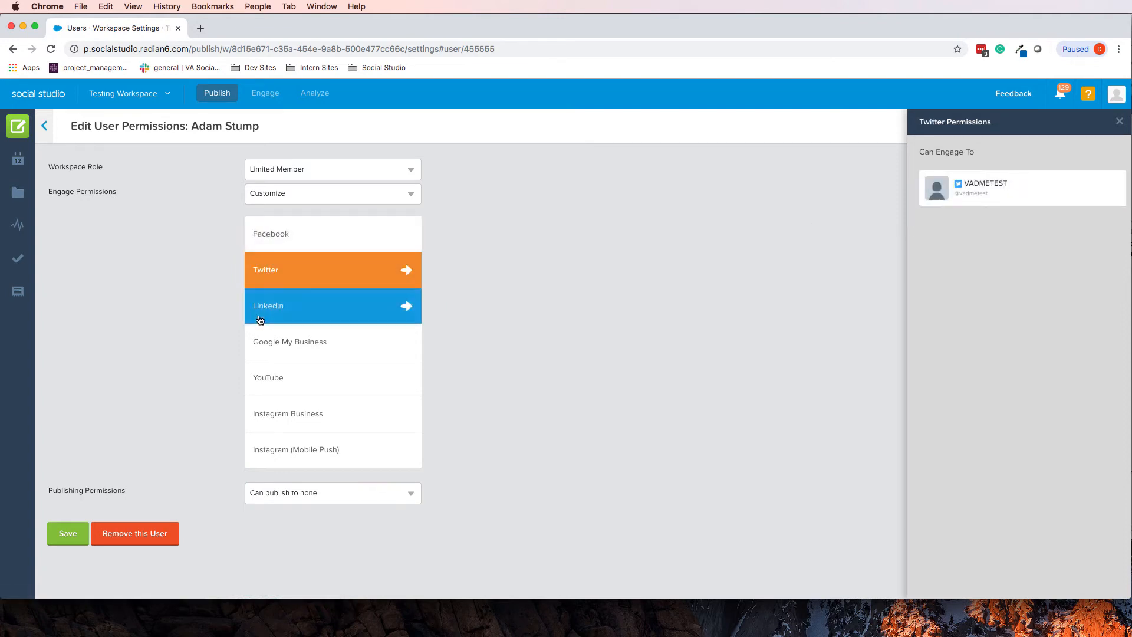
{"action": "left_click", "coordinate": [955, 192]}
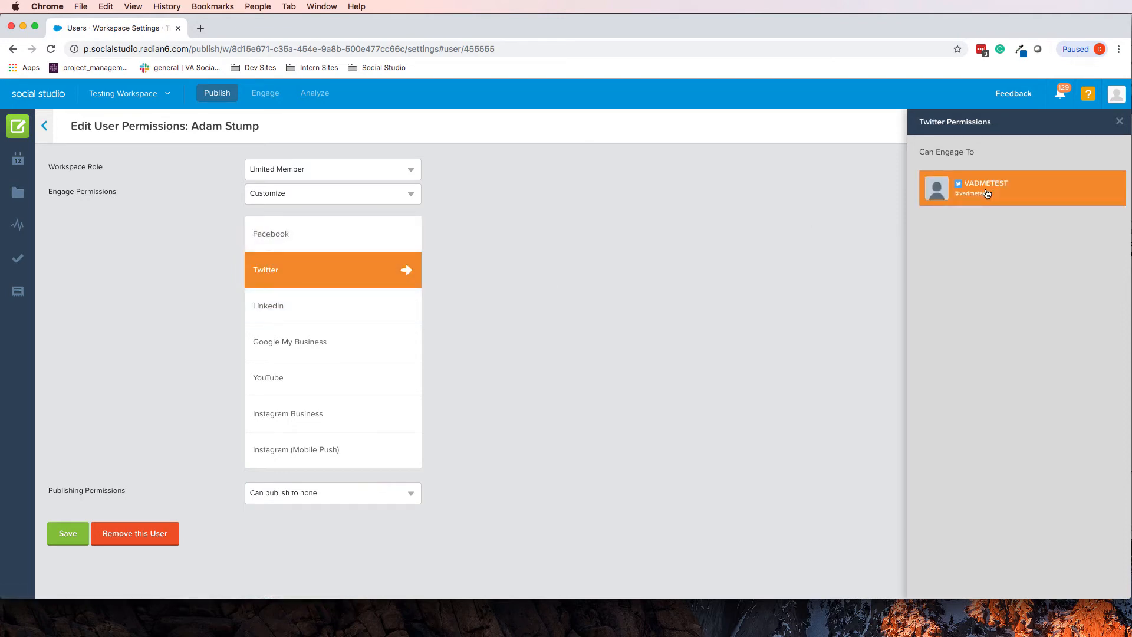
Allow the member to engage with the Instagram Business account and save the permissions.
{"action": "left_click", "coordinate": [336, 384]}
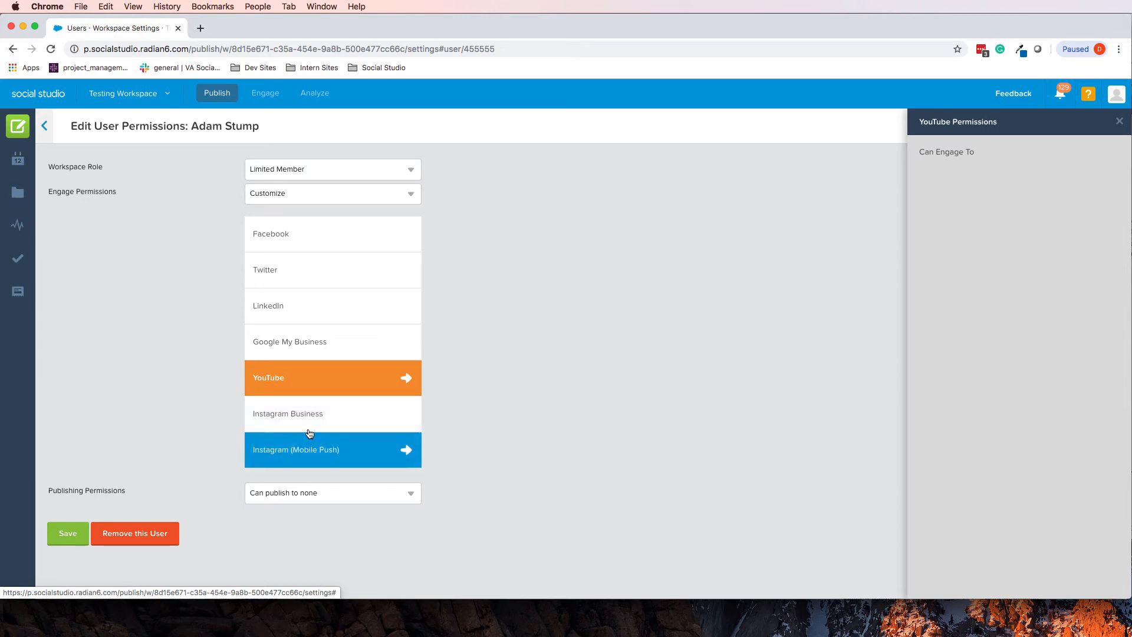
{"action": "left_click", "coordinate": [308, 453]}
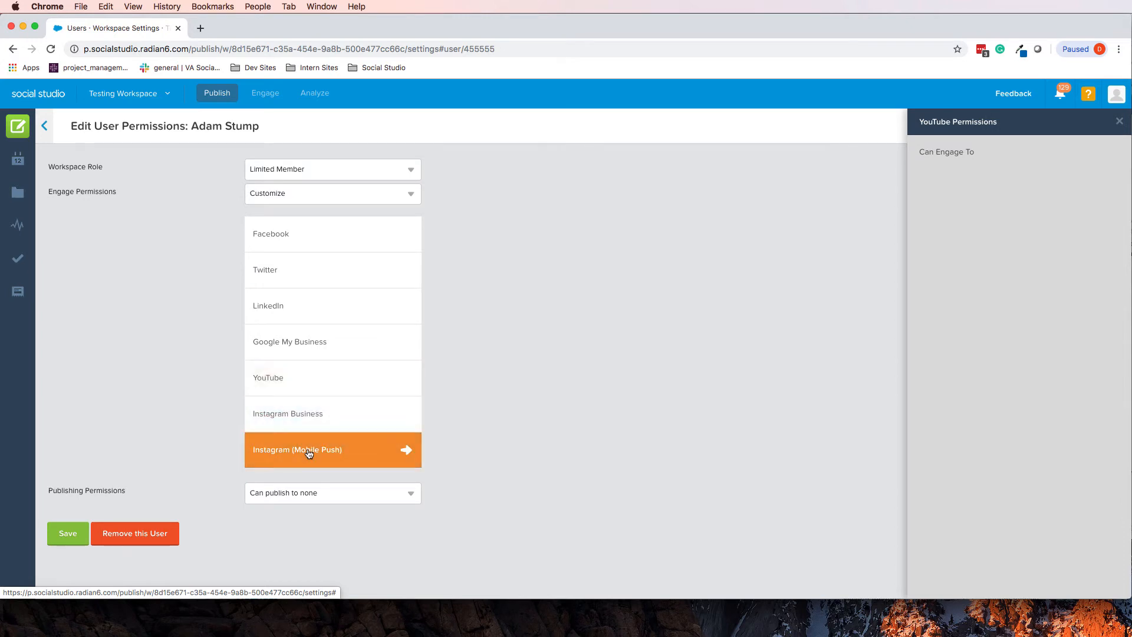
{"action": "left_click", "coordinate": [307, 414]}
{"action": "left_click", "coordinate": [963, 200]}
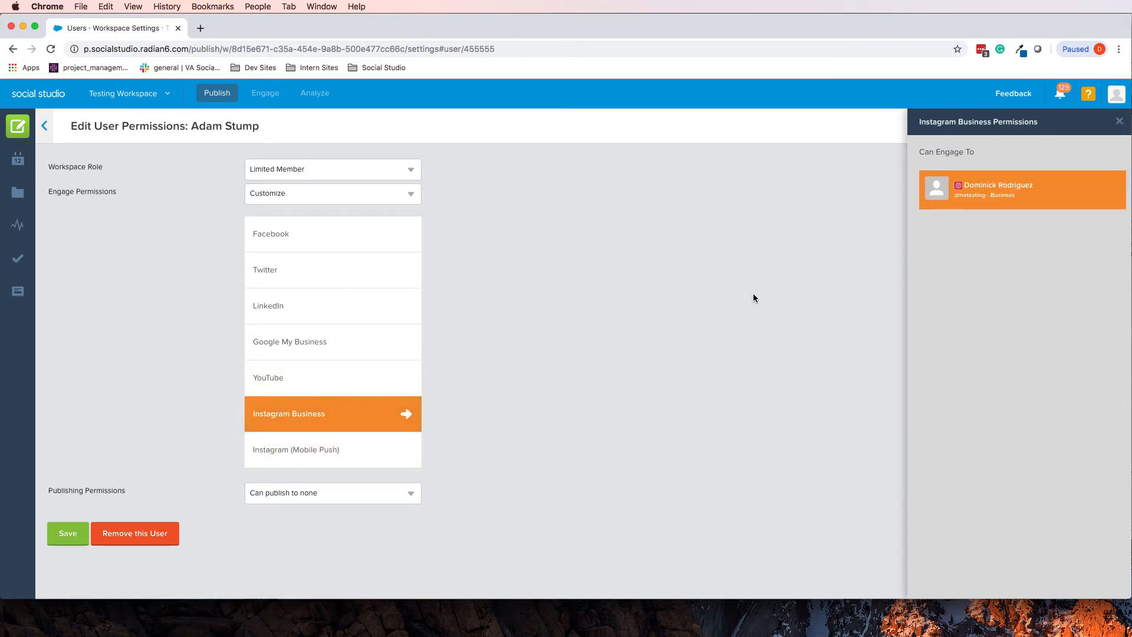
{"action": "left_click", "coordinate": [66, 533]}
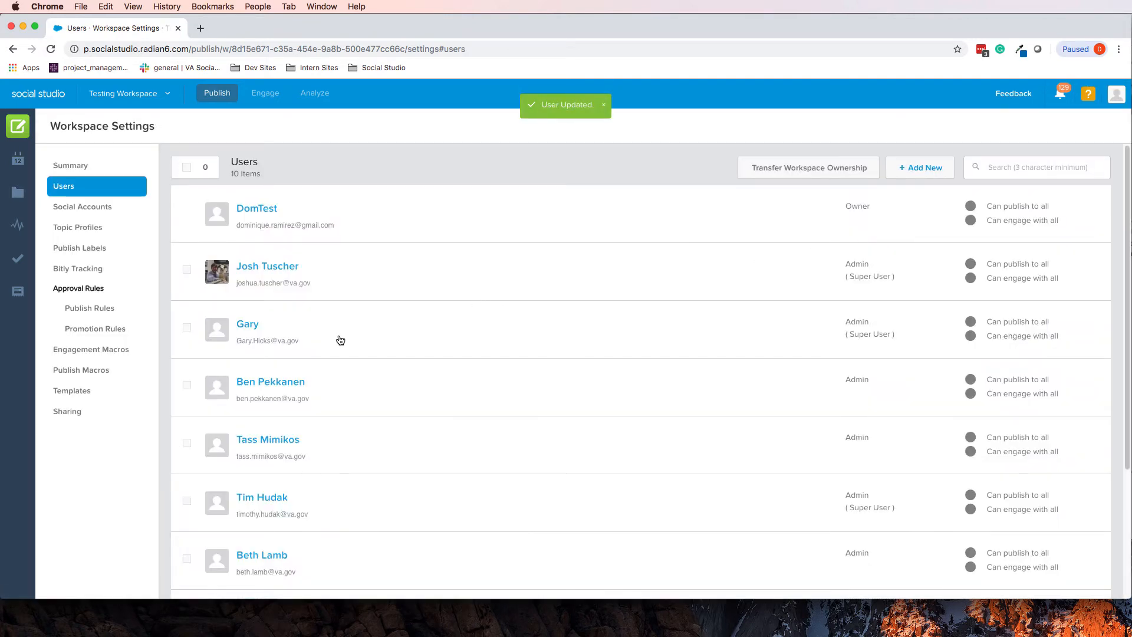
Open the last listed user's permissions and set the Publishing Permissions to Customize.
{"action": "scroll", "coordinate": [331, 344], "scroll_direction": "down", "scroll_amount": 3}
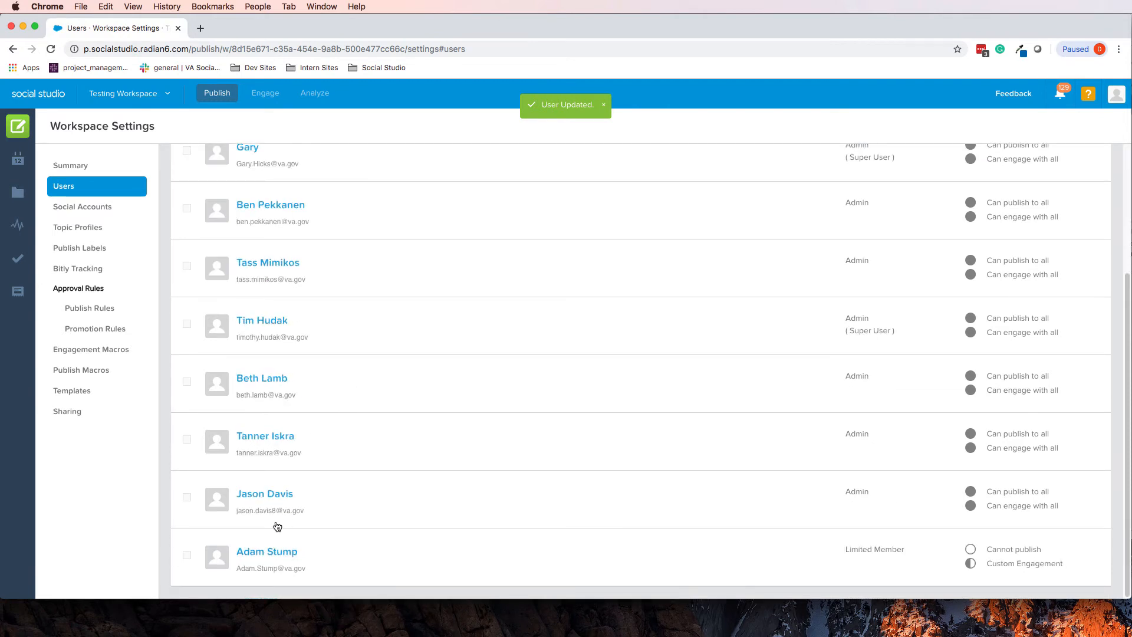
{"action": "left_click", "coordinate": [266, 553]}
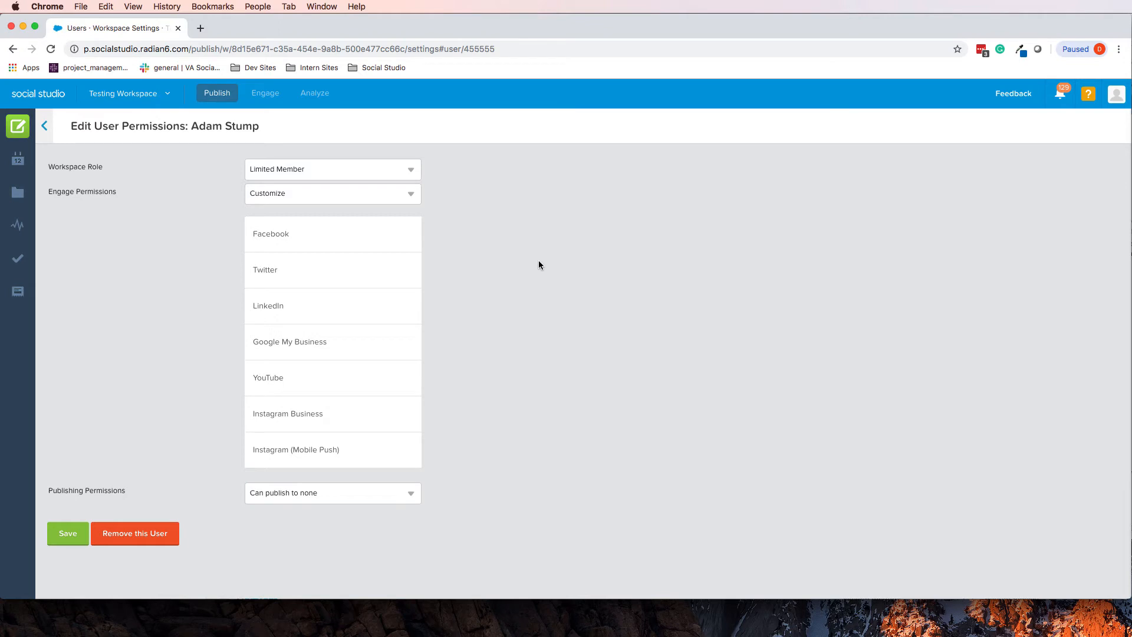
{"action": "left_click", "coordinate": [325, 495]}
{"action": "left_click", "coordinate": [299, 505]}
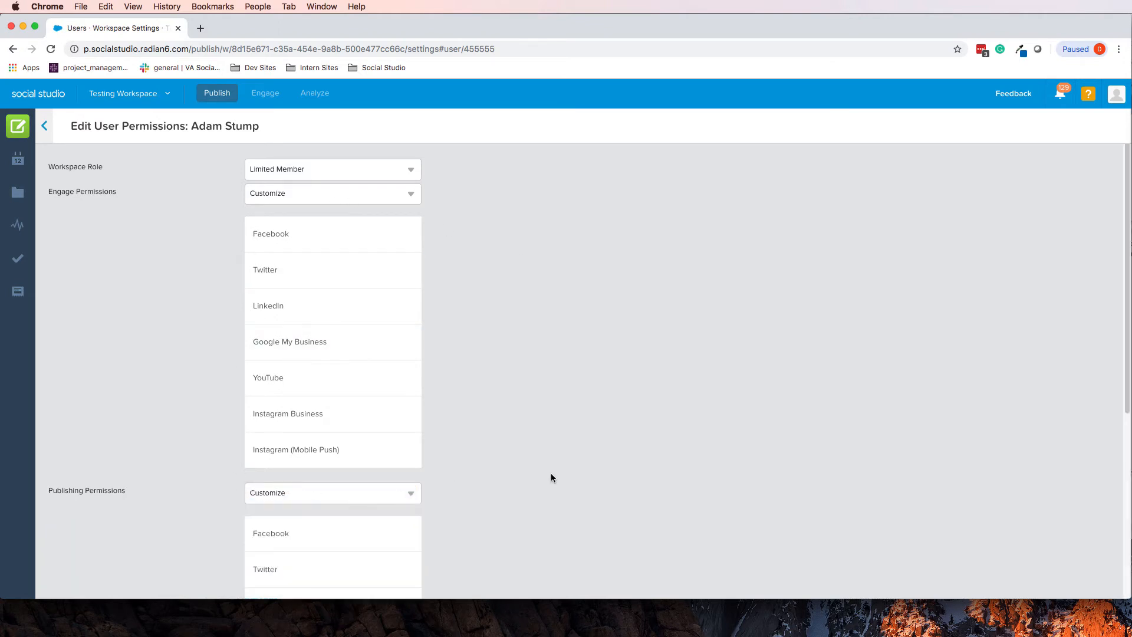
Allow the limited member to publish to the Twitter account VADMETEST and save the permissions.
{"action": "scroll", "coordinate": [550, 474], "scroll_direction": "down", "scroll_amount": 5}
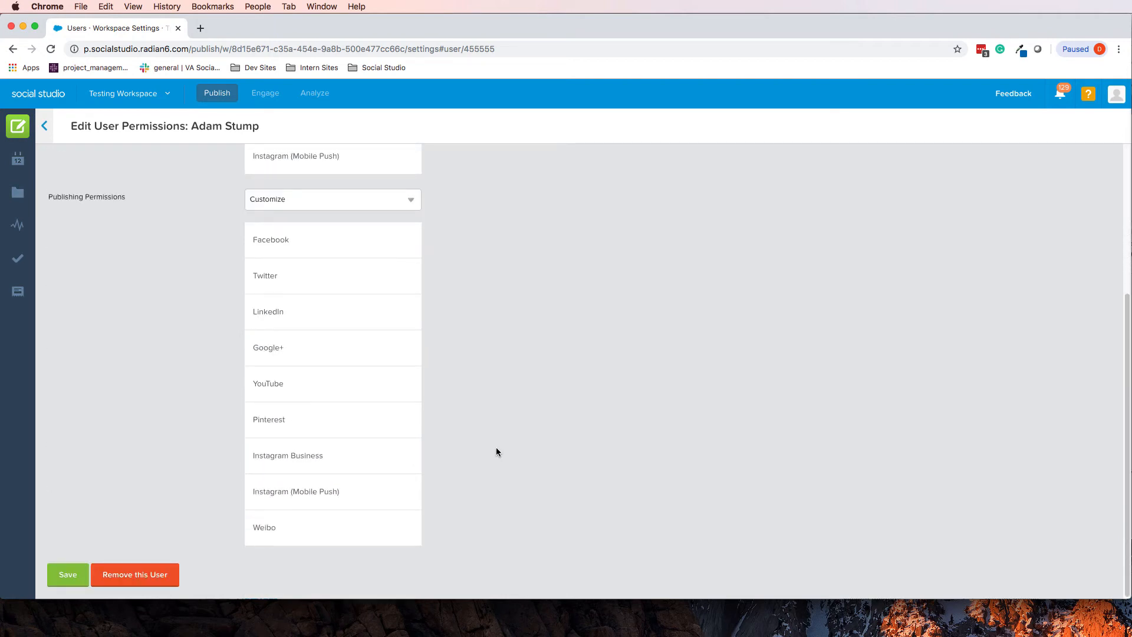
{"action": "left_click", "coordinate": [335, 283]}
{"action": "left_click", "coordinate": [958, 198]}
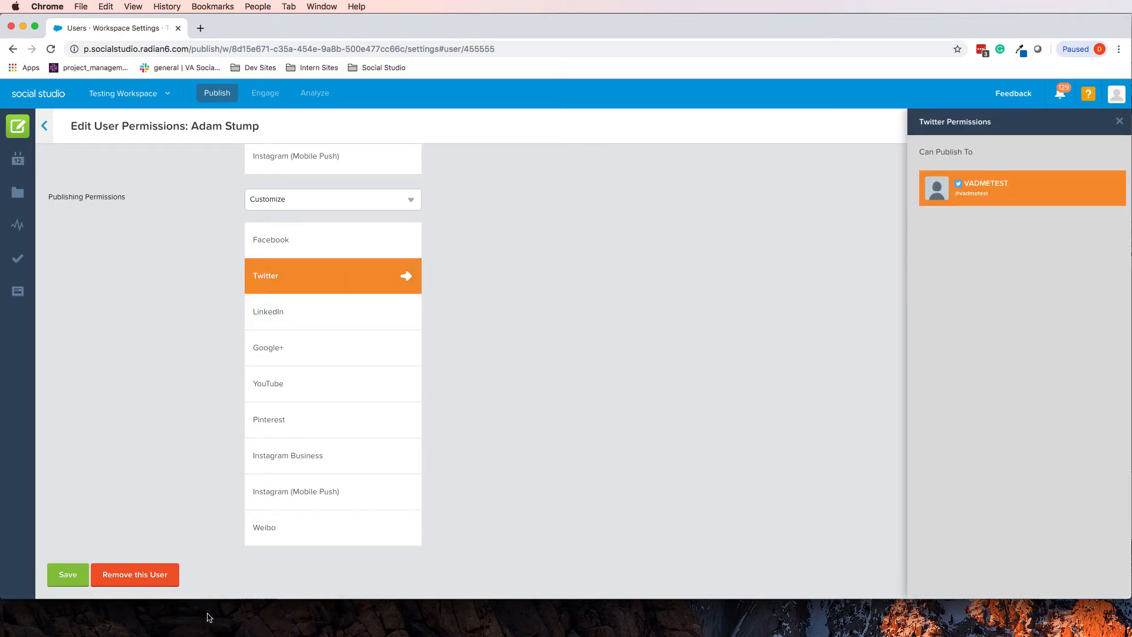
{"action": "left_click", "coordinate": [70, 579]}
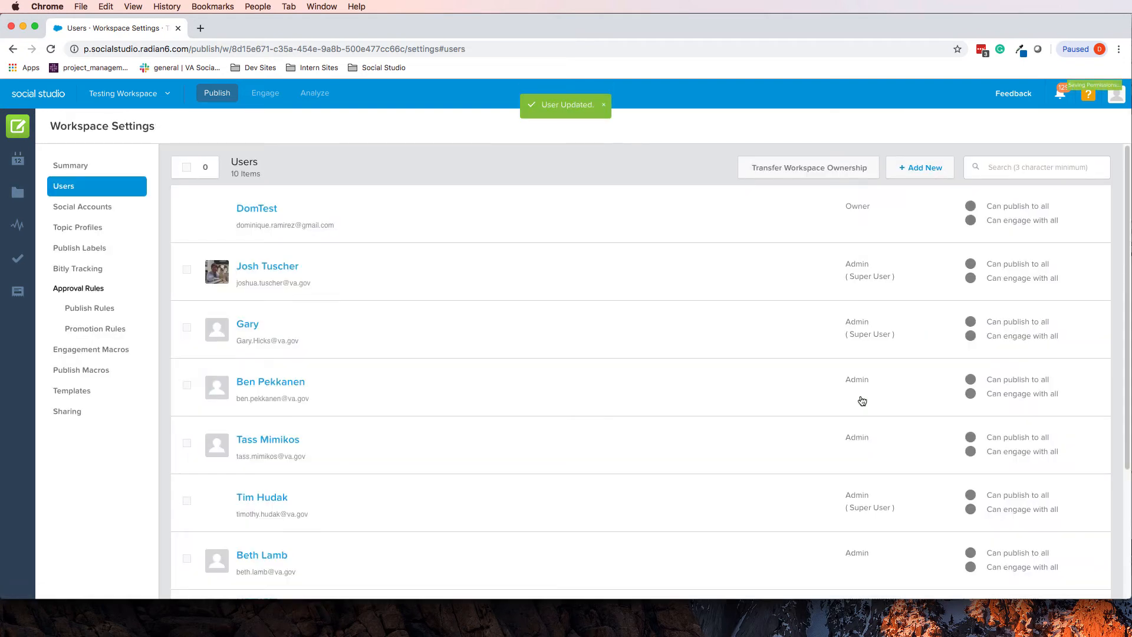
Reopen the last listed user's permissions, set the Workspace Role to Contributor and save the change.
{"action": "scroll", "coordinate": [862, 401], "scroll_direction": "down", "scroll_amount": 3}
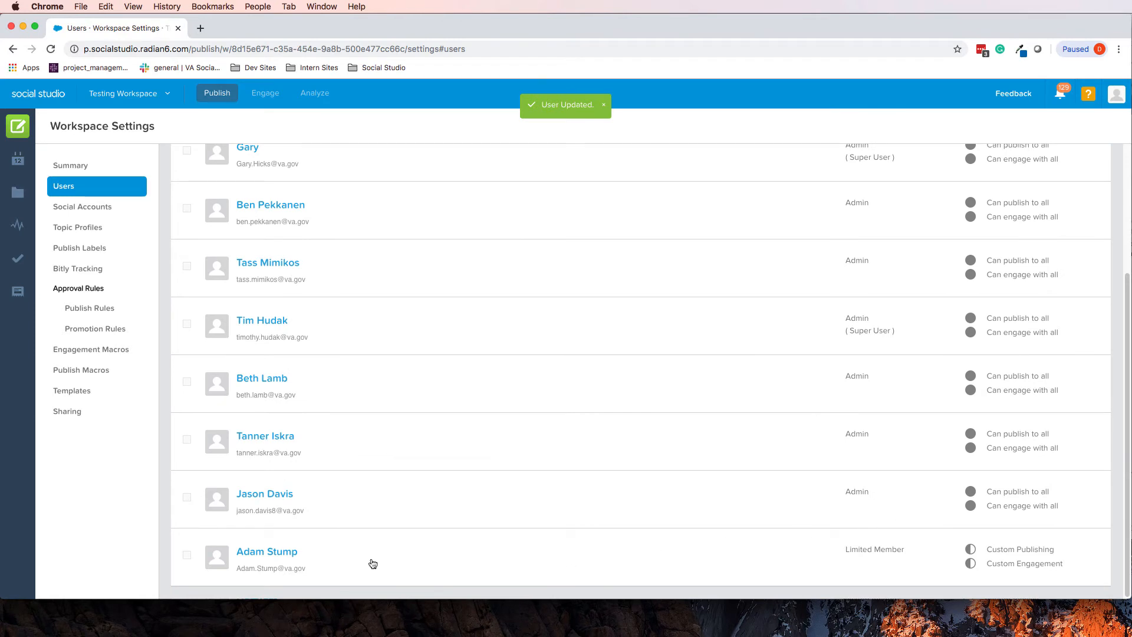
{"action": "left_click", "coordinate": [286, 554]}
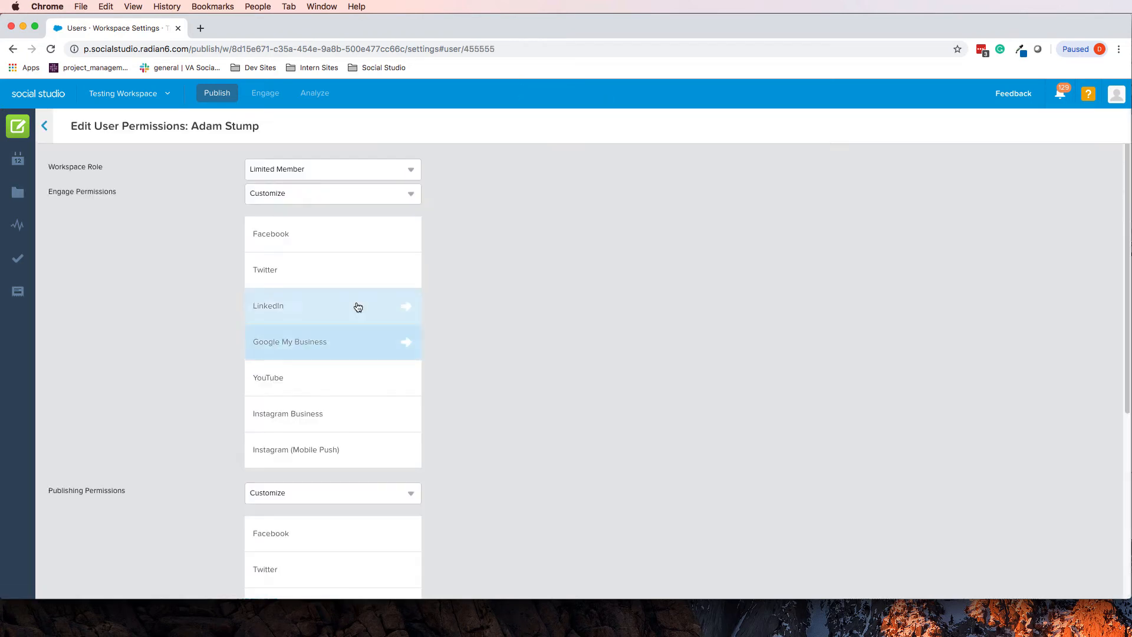
{"action": "left_click", "coordinate": [312, 169]}
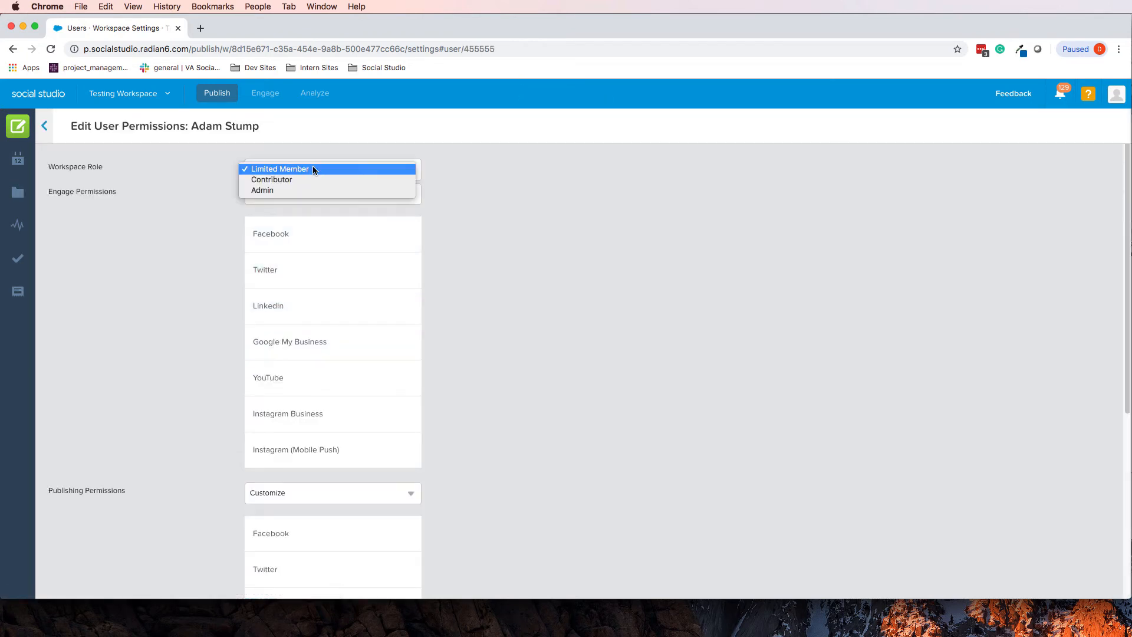
{"action": "left_click", "coordinate": [306, 180]}
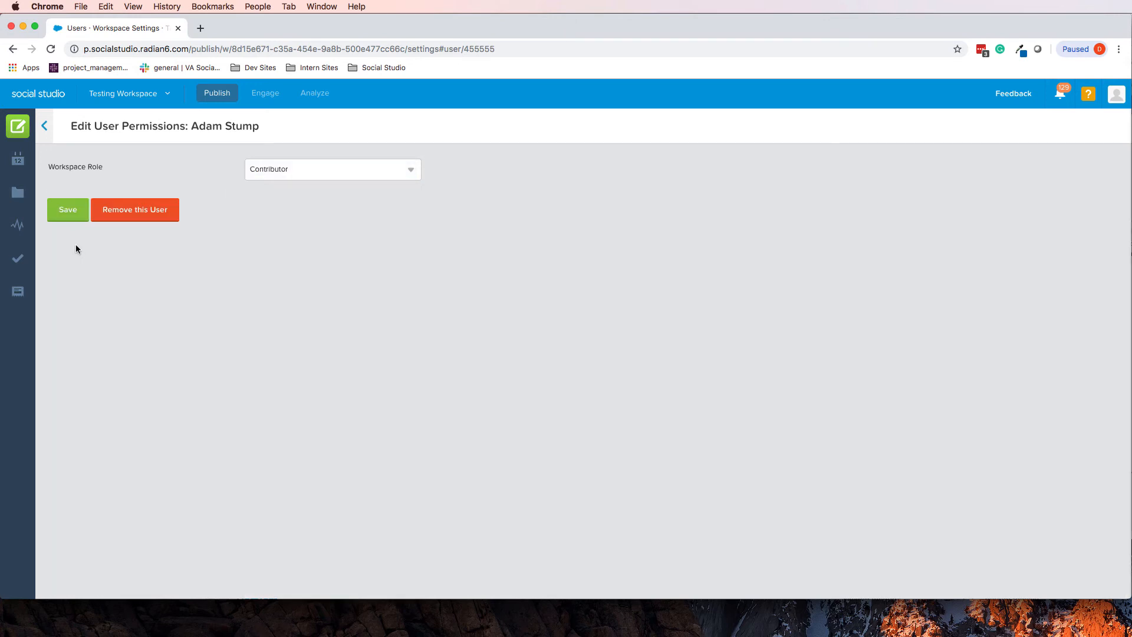
{"action": "left_click", "coordinate": [62, 212]}
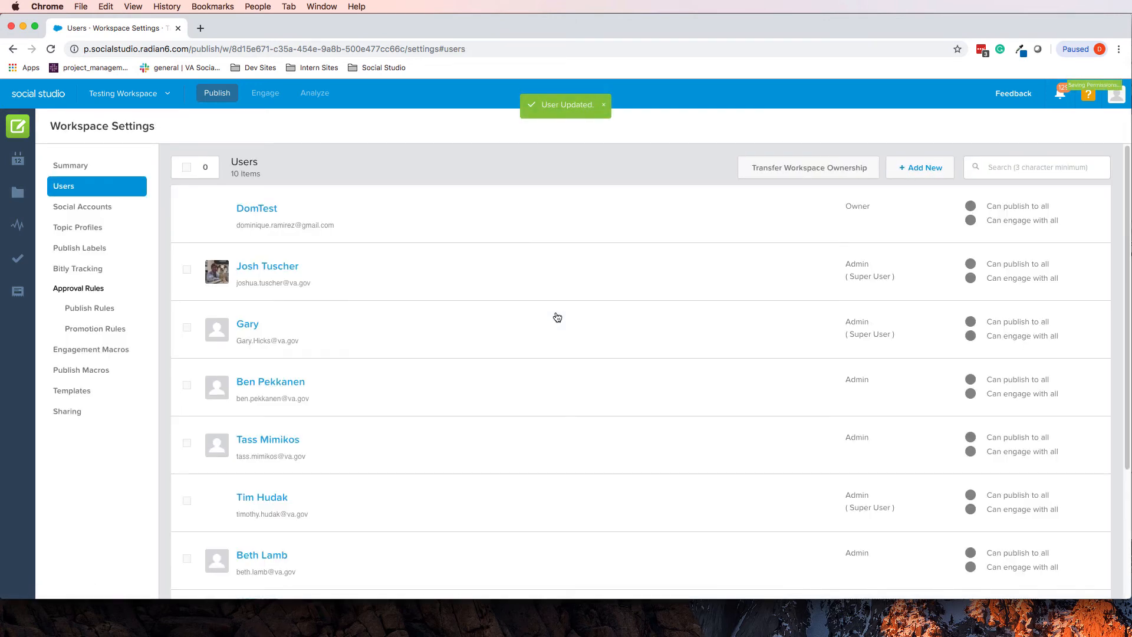
Set the last listed user's Workspace Role to Admin, save, and review the role in the users list.
{"action": "scroll", "coordinate": [403, 348], "scroll_direction": "down", "scroll_amount": 3}
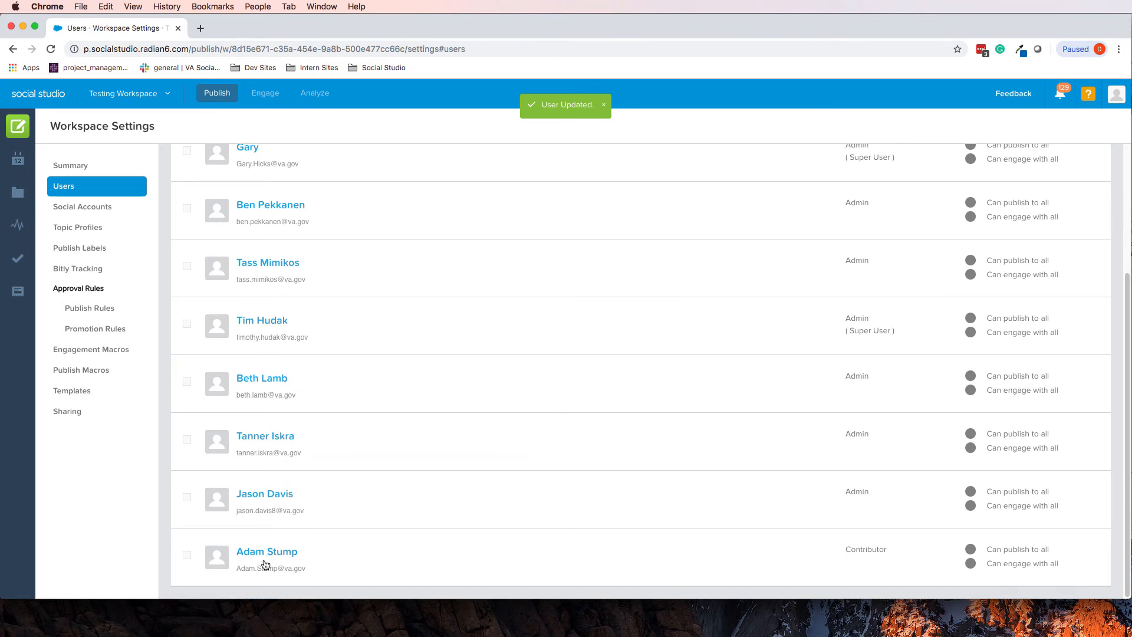
{"action": "scroll", "coordinate": [653, 481], "scroll_direction": "up", "scroll_amount": 3}
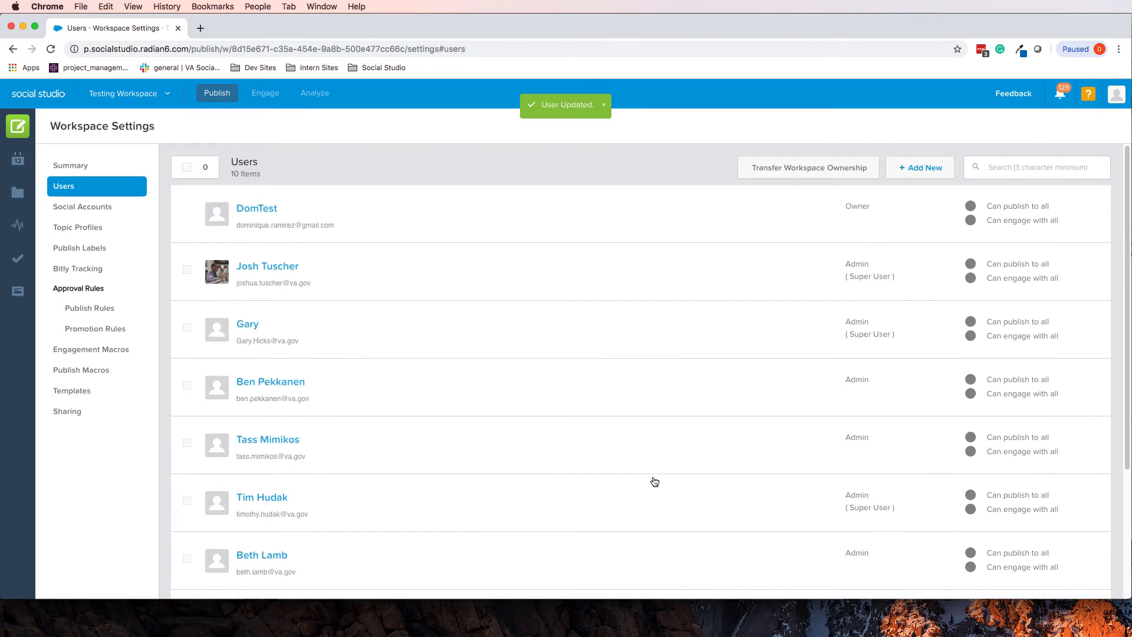
{"action": "scroll", "coordinate": [655, 481], "scroll_direction": "down", "scroll_amount": 3}
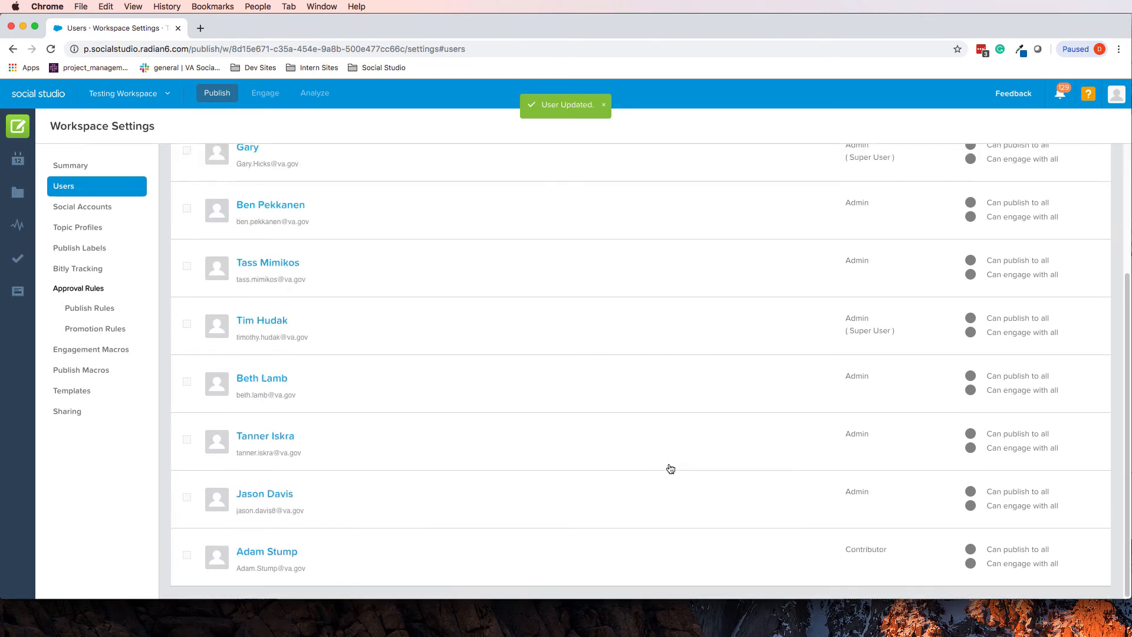
{"action": "left_click", "coordinate": [284, 554]}
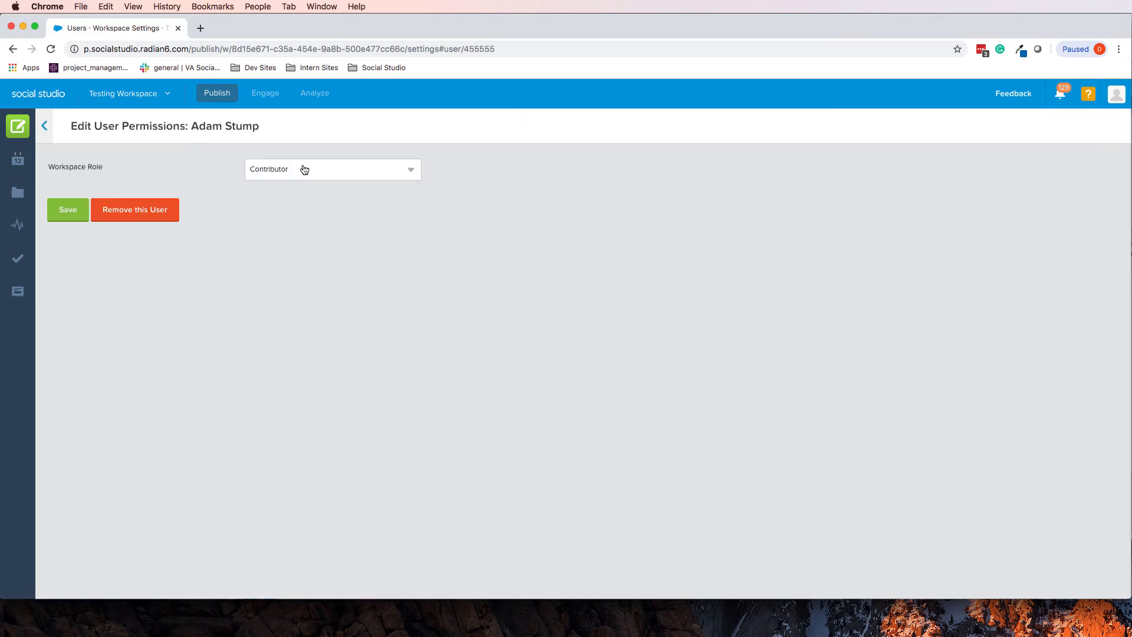
{"action": "left_click", "coordinate": [305, 170]}
{"action": "left_click", "coordinate": [305, 177]}
{"action": "left_click", "coordinate": [66, 211]}
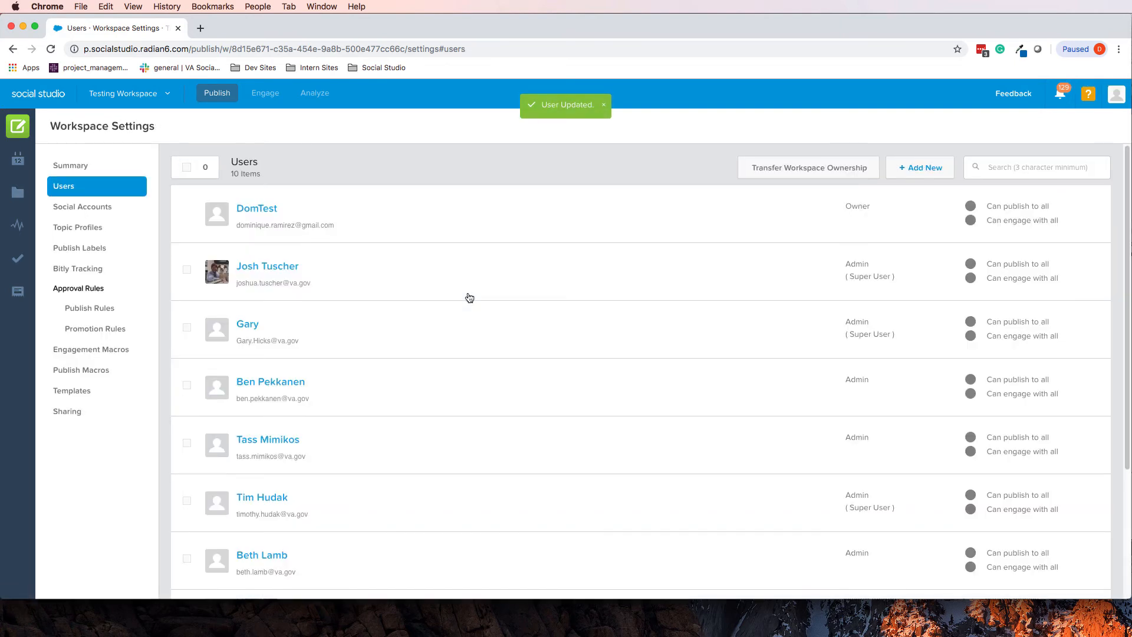
{"action": "scroll", "coordinate": [469, 304], "scroll_direction": "down", "scroll_amount": 3}
{"action": "scroll", "coordinate": [693, 391], "scroll_direction": "up", "scroll_amount": 3}
{"action": "scroll", "coordinate": [956, 436], "scroll_direction": "down", "scroll_amount": 3}
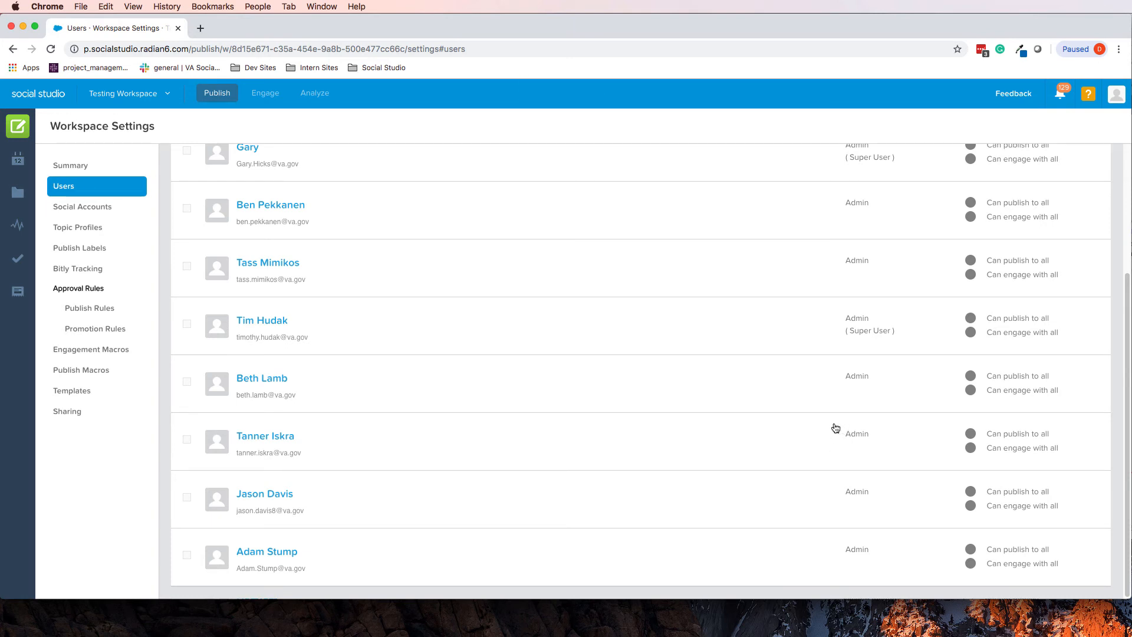
Switch to Firefox, where the Users settings of the DeptVetAffairs (DME) workspace are open.
{"action": "key", "text": "super+Tab"}
{"action": "key", "text": "super+Tab"}
{"action": "key", "text": "super+Tab"}
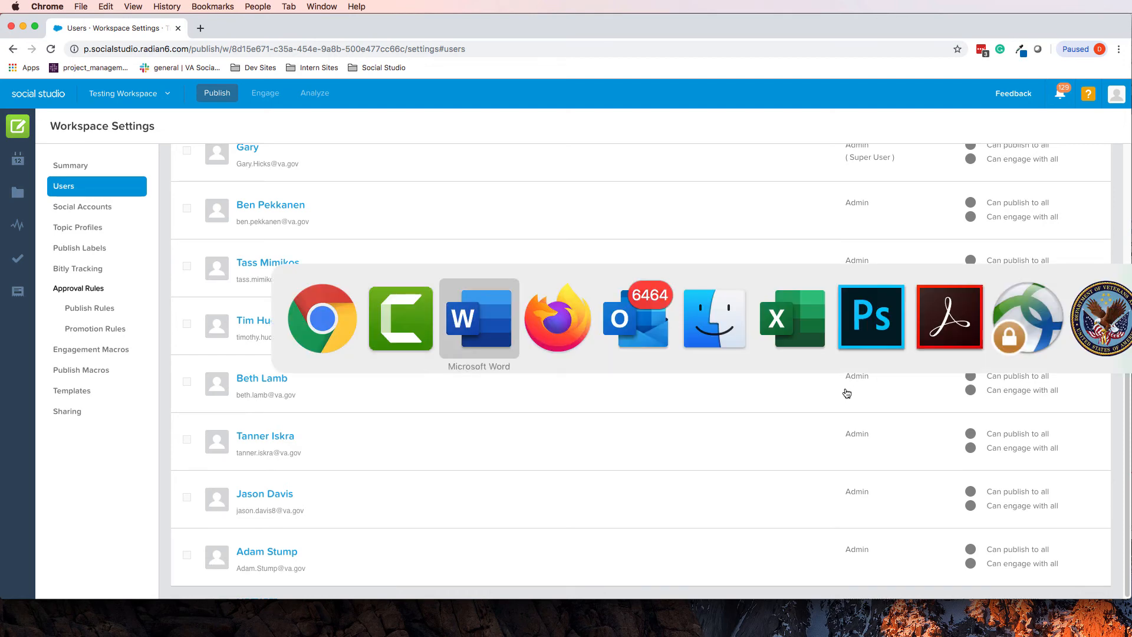
{"action": "left_click", "coordinate": [840, 350]}
{"action": "key", "text": "super+Tab"}
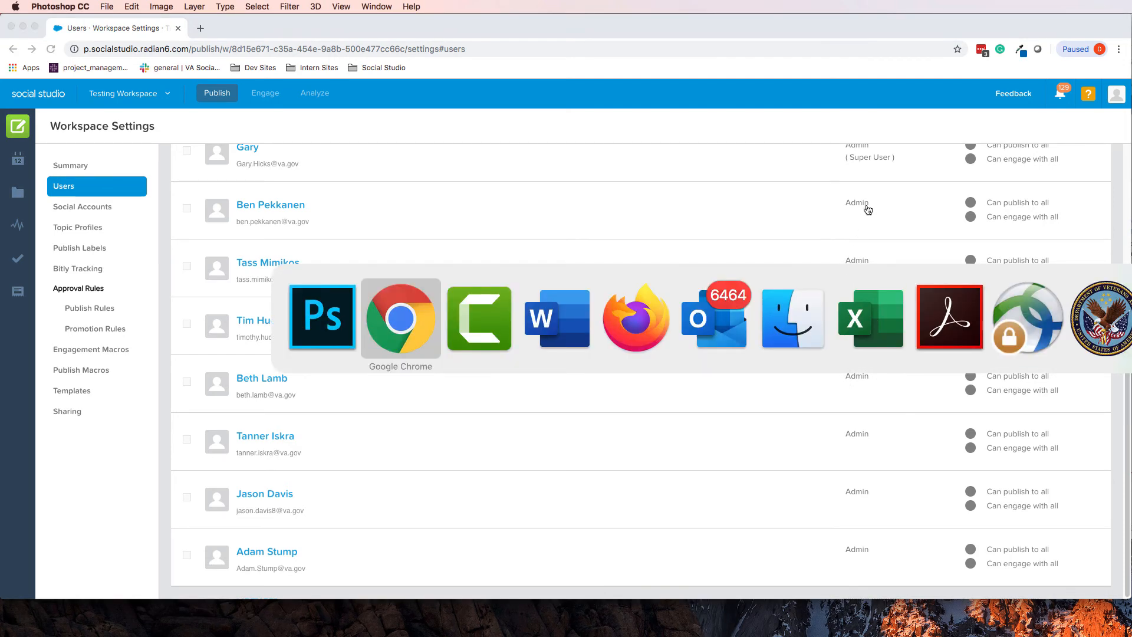
{"action": "key", "text": "super+Tab"}
{"action": "key", "text": "super+Tab"}
{"action": "key", "text": "super+Tab"}
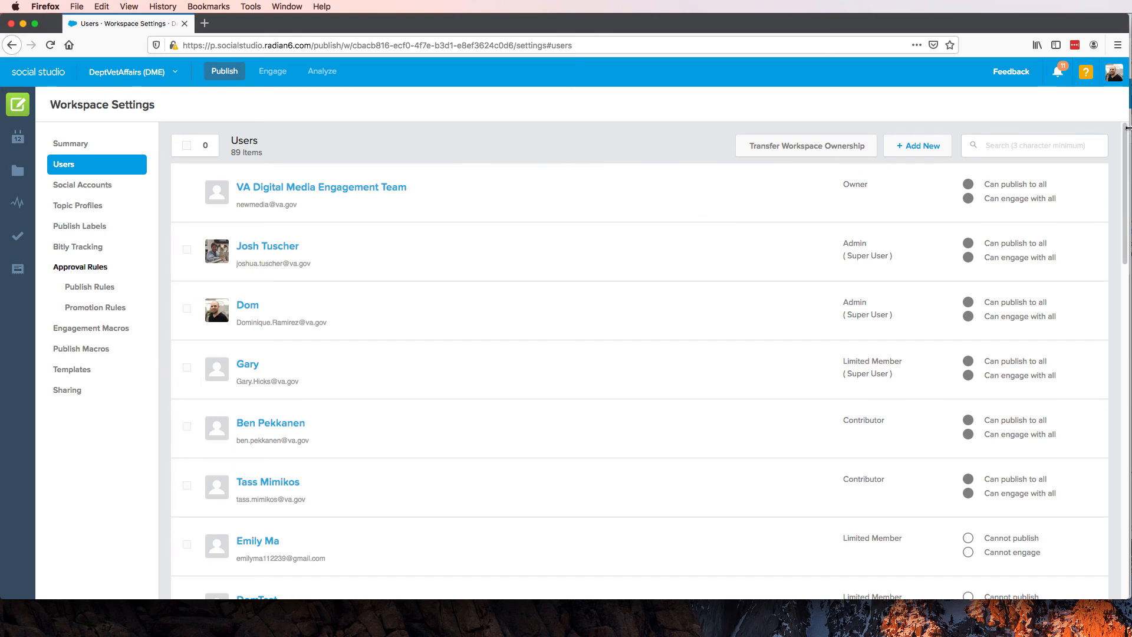
Examine the workspace roles and publish and engage permissions in the DeptVetAffairs (DME) users list, from its end back towards the beginning.
{"action": "left_click_drag", "start_coordinate": [1129, 128], "coordinate": [1108, 592]}
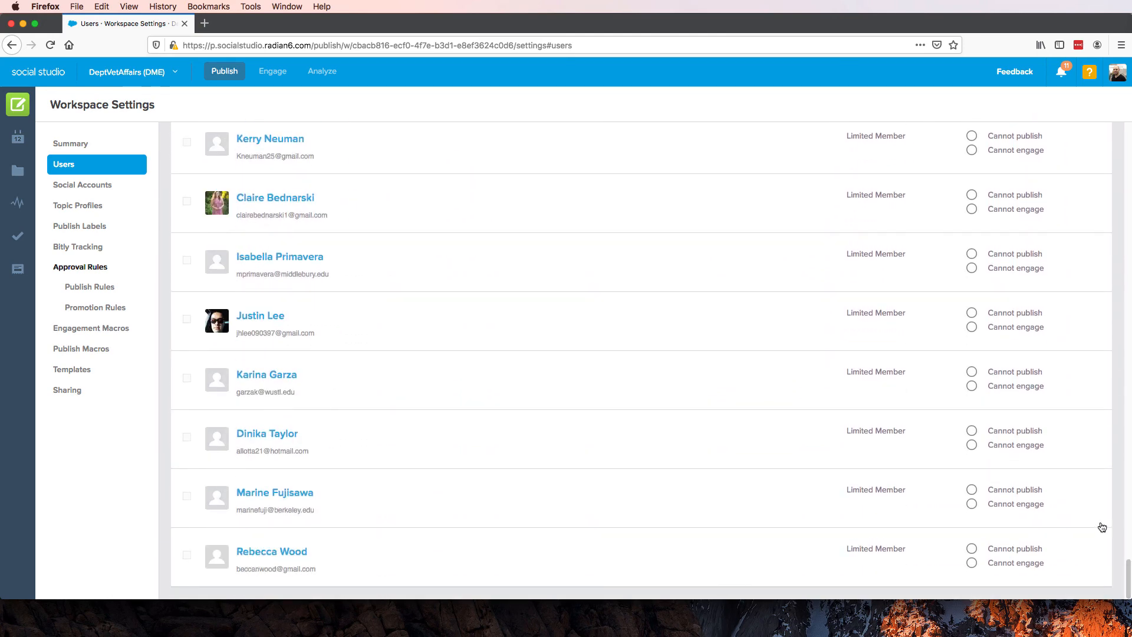
{"action": "scroll", "coordinate": [1097, 522], "scroll_direction": "up", "scroll_amount": 5}
{"action": "scroll", "coordinate": [1092, 522], "scroll_direction": "up", "scroll_amount": 10}
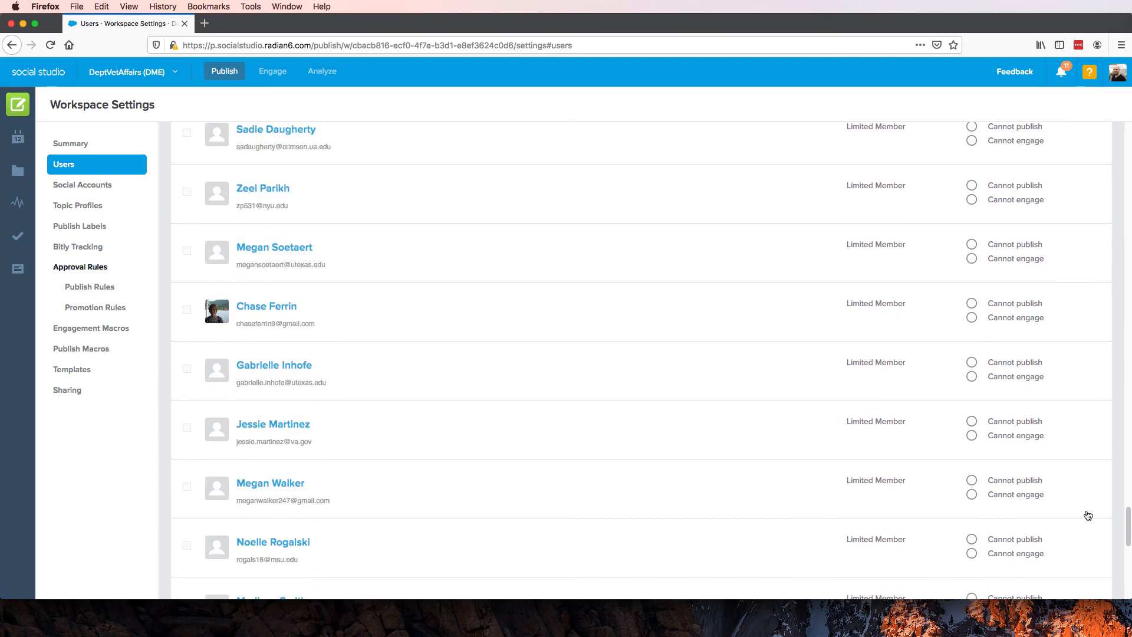
{"action": "scroll", "coordinate": [1049, 475], "scroll_direction": "up", "scroll_amount": 15}
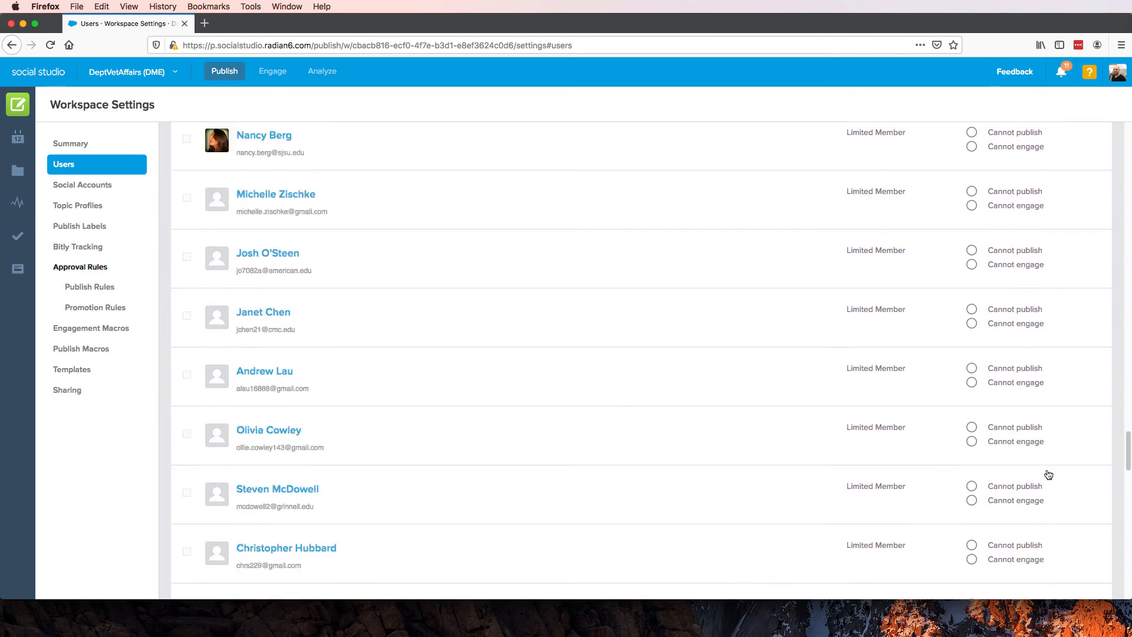
{"action": "scroll", "coordinate": [1049, 475], "scroll_direction": "up", "scroll_amount": 15}
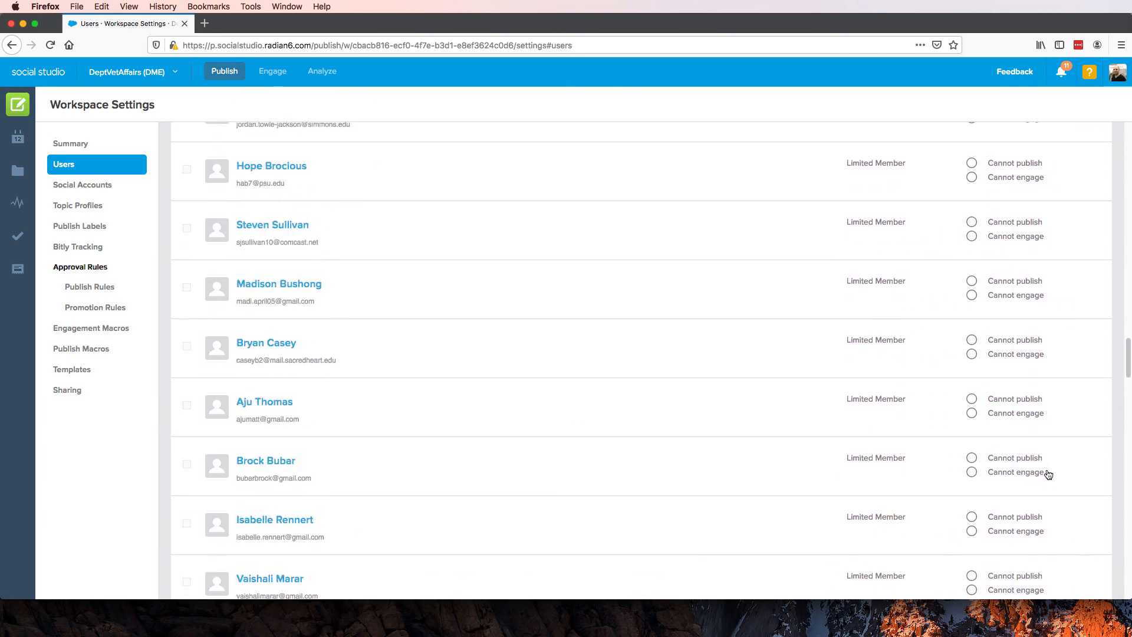
{"action": "scroll", "coordinate": [1049, 475], "scroll_direction": "up", "scroll_amount": 3}
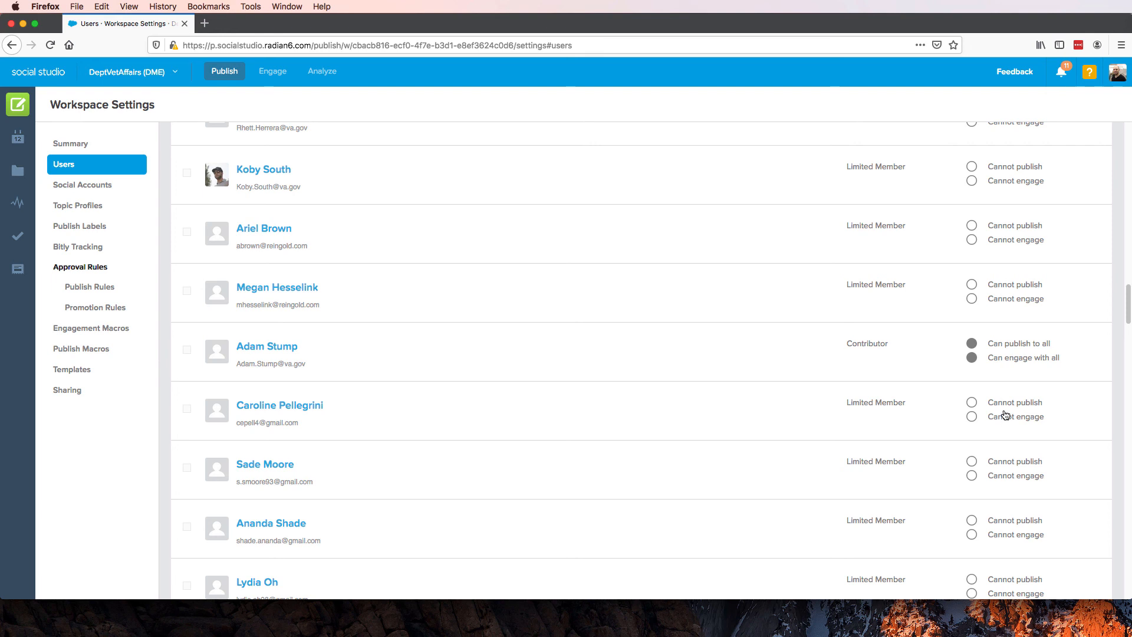
{"action": "scroll", "coordinate": [1004, 413], "scroll_direction": "up", "scroll_amount": 8}
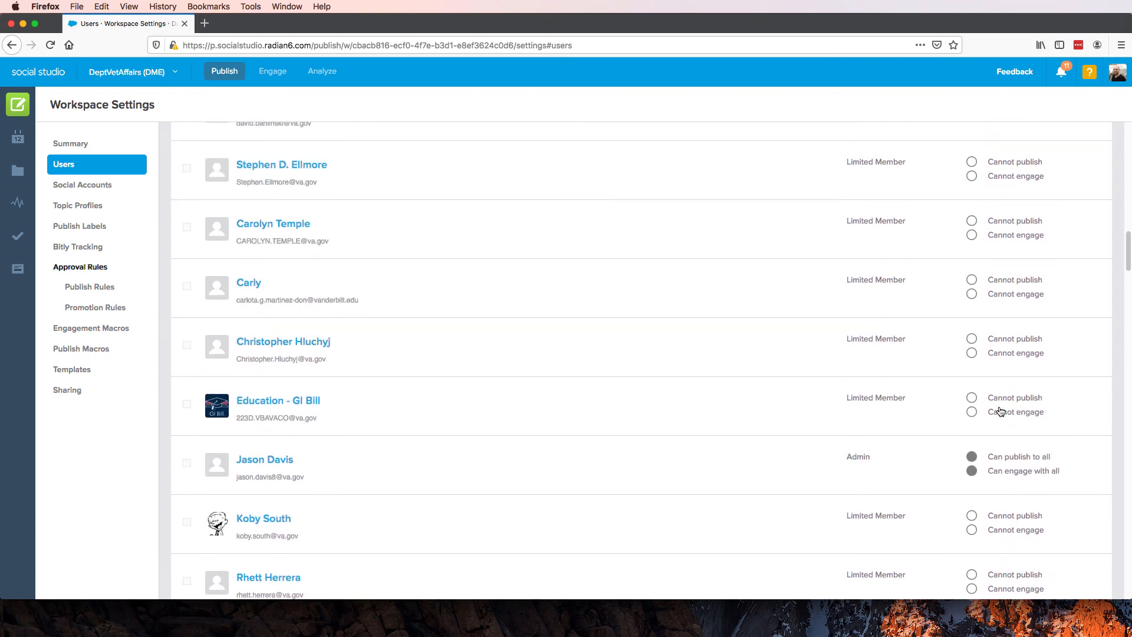
{"action": "scroll", "coordinate": [1003, 410], "scroll_direction": "up", "scroll_amount": 3}
{"action": "scroll", "coordinate": [1003, 409], "scroll_direction": "up", "scroll_amount": 12}
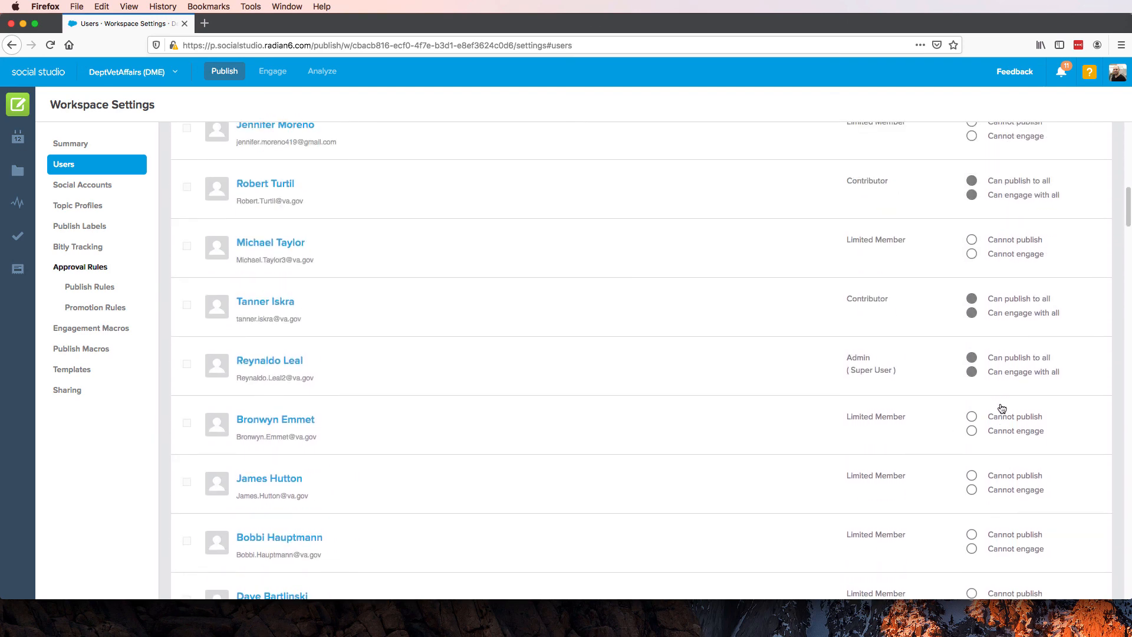
{"action": "scroll", "coordinate": [1003, 409], "scroll_direction": "up", "scroll_amount": 8}
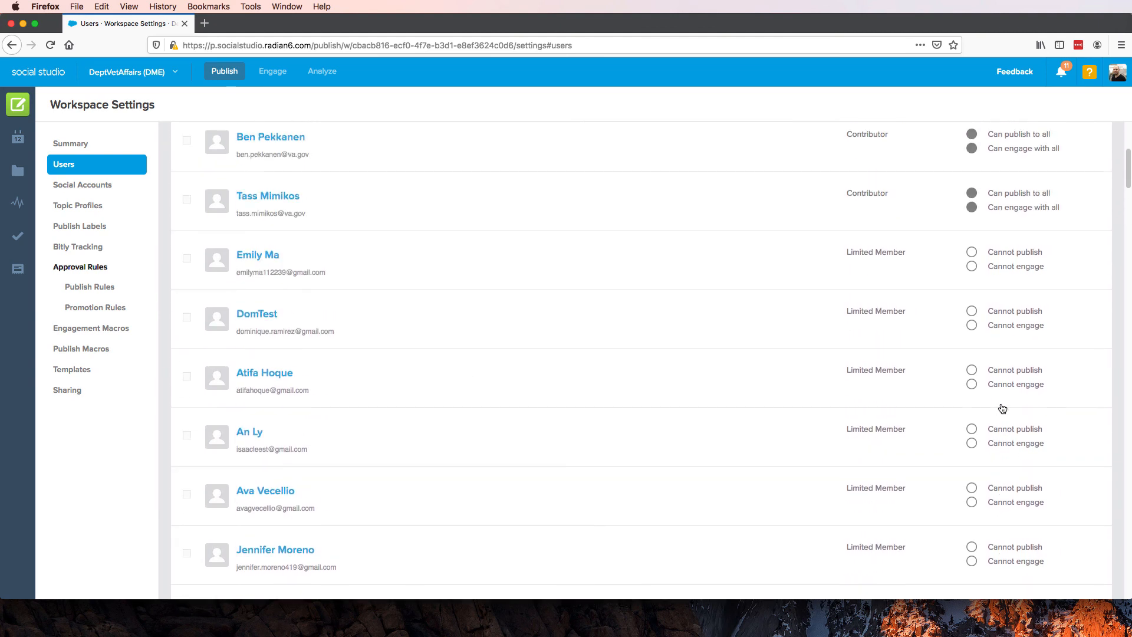